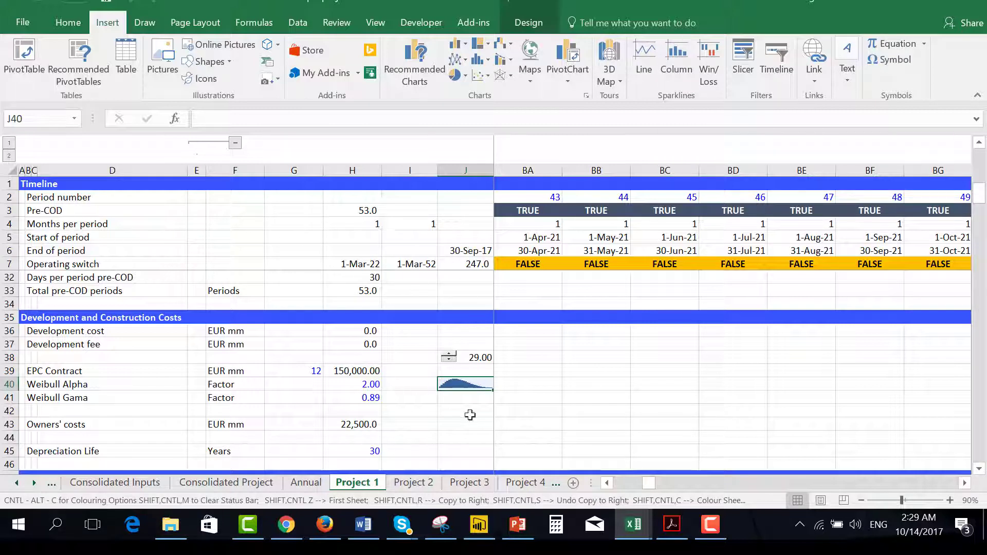
key("Up")
key("Up")
key("Down")
key("Down")
key("Down")
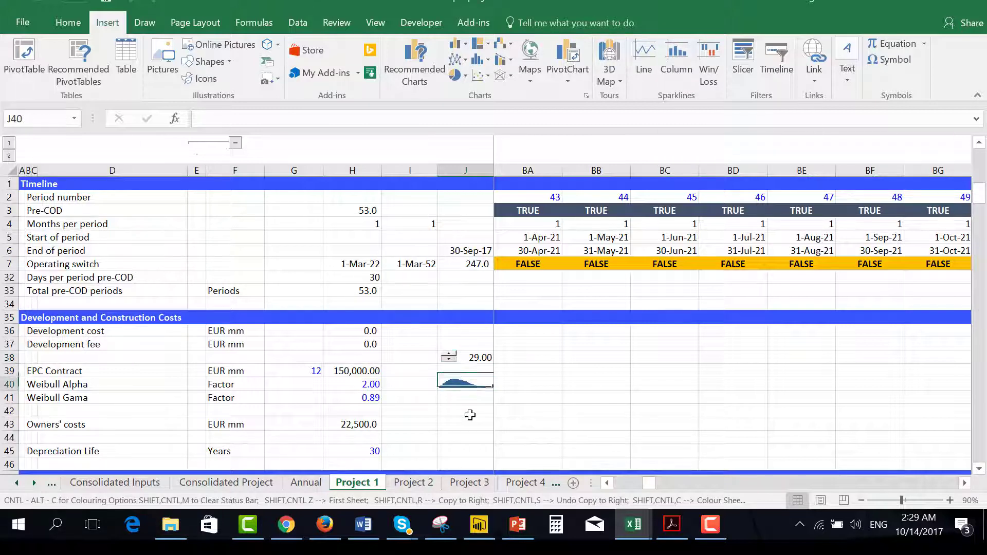
key("Up")
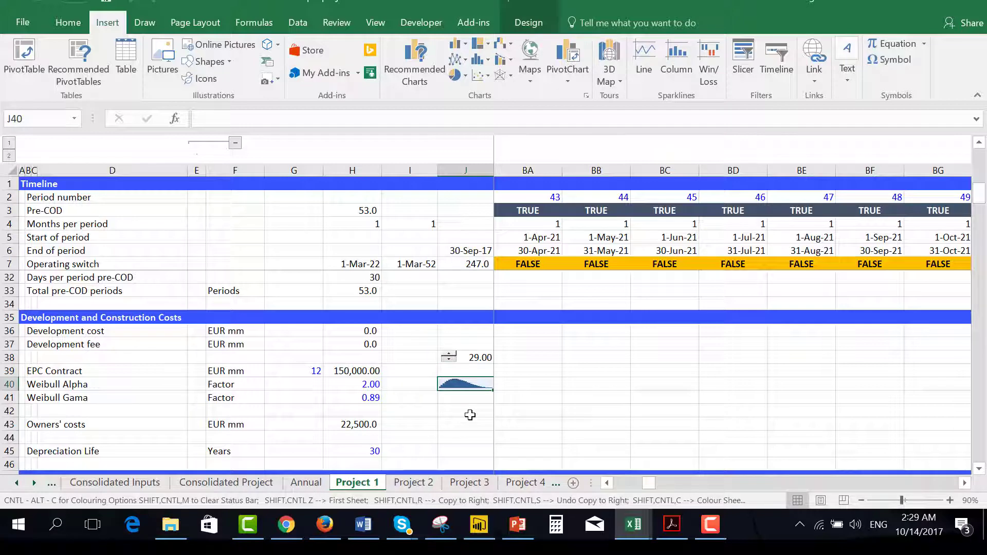
- Try Weibull Alpha factors of 3 and 5 in the Development and Construction Costs section
key("Left")
key("Left")
type("3")
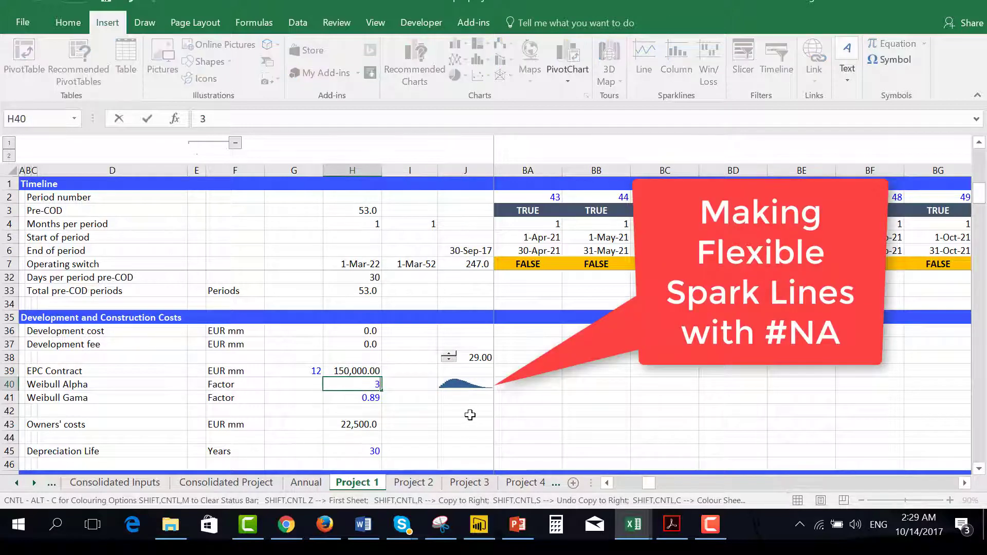
key("Return")
key("Up")
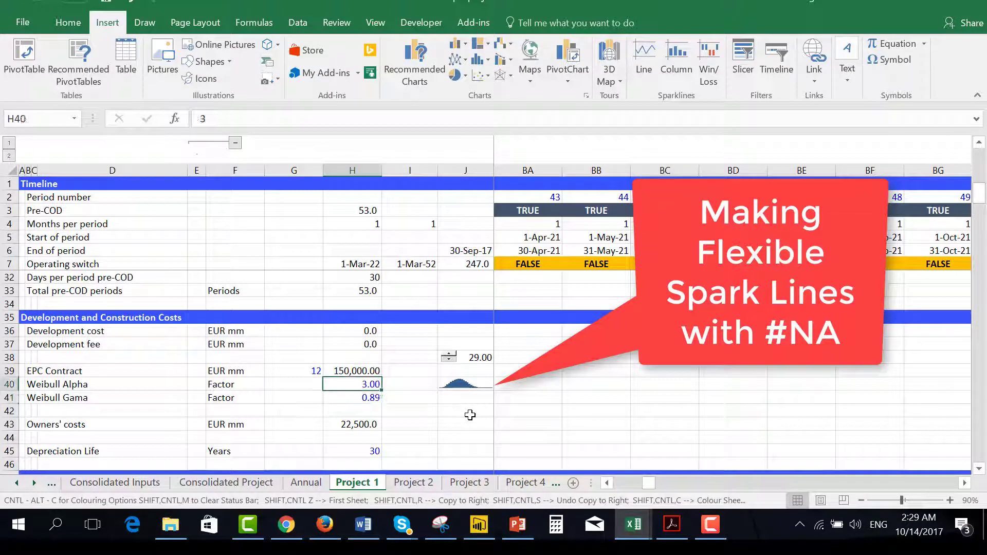
type("5")
key("Return")
key("Up")
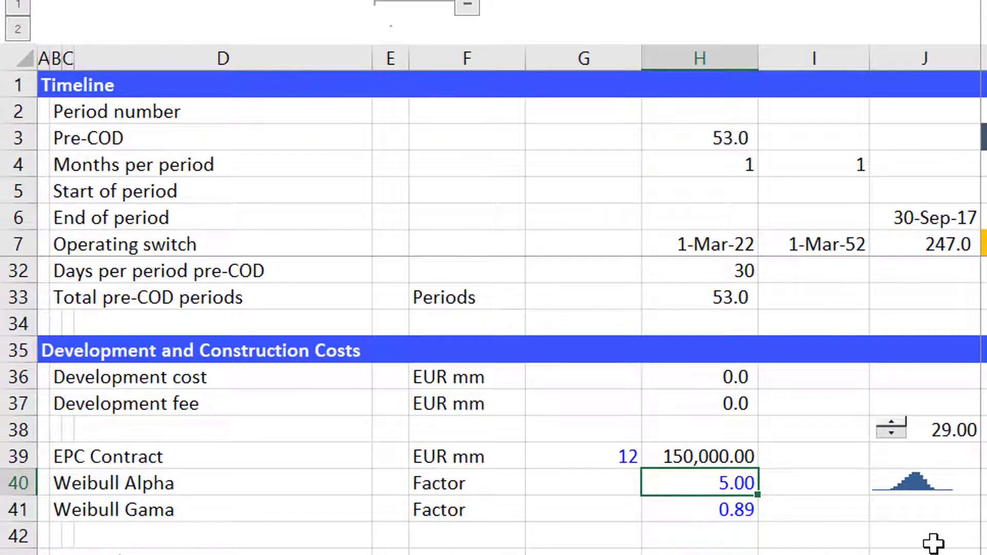
- Set the Weibull Alpha factor to 2
type("2")
key("Return")
key("Up")
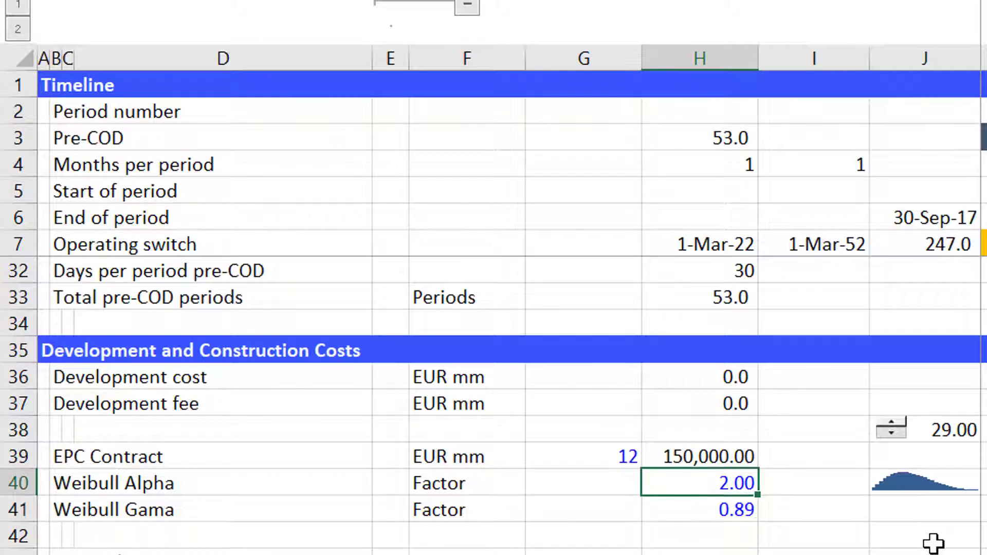
- Try Weibull Gama factors of 1 and 4 to compare the sparkline's shape
key("Down")
type("1")
key("Return")
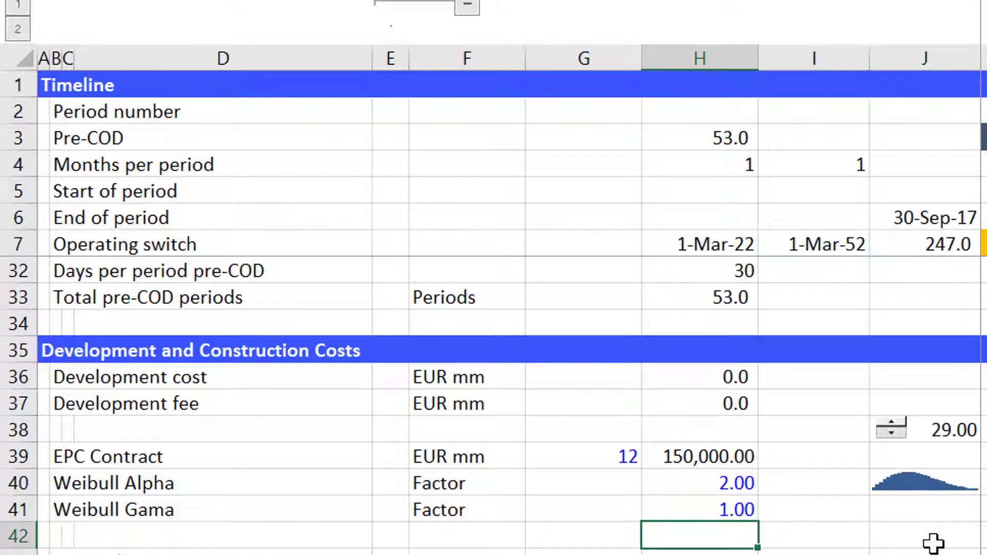
key("Up")
type("4")
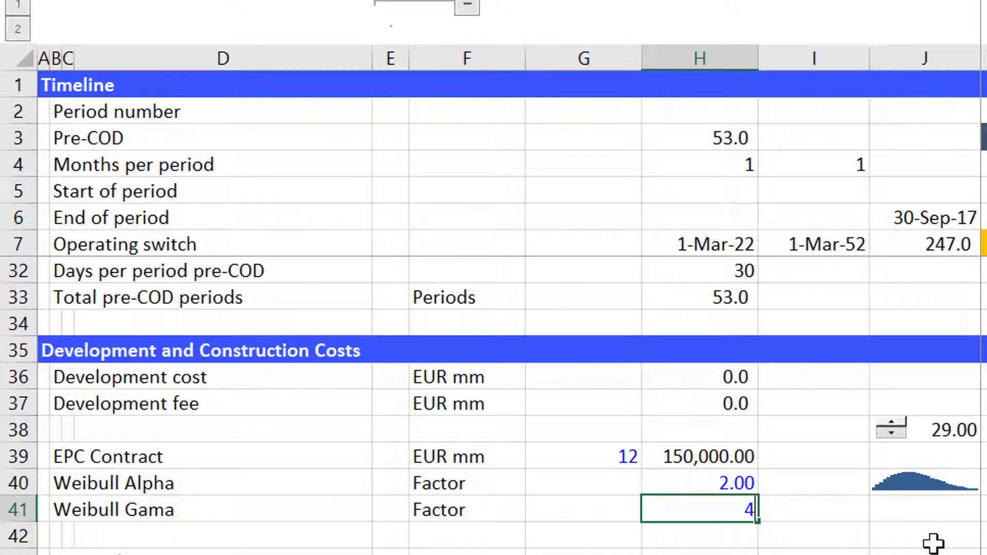
key("Return")
key("Up")
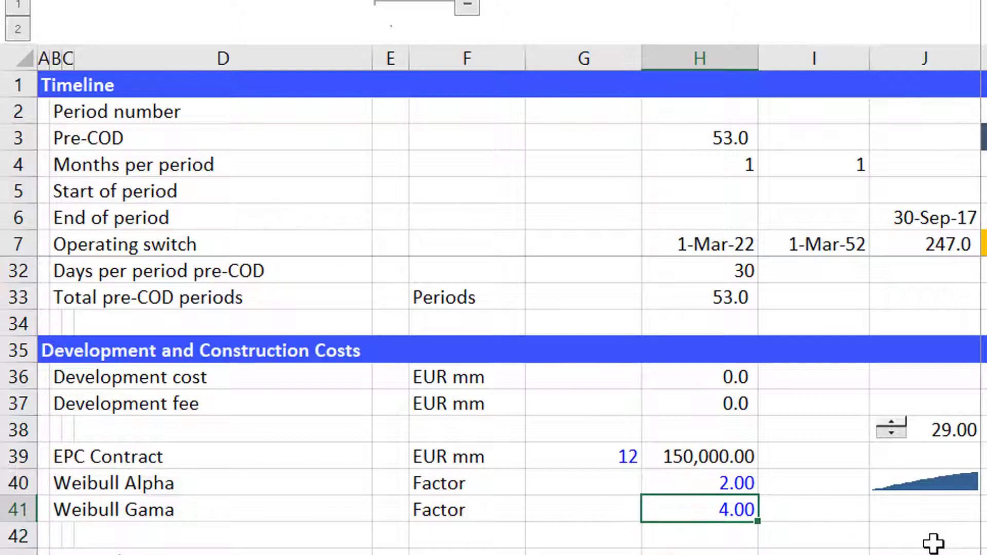
- Try Weibull Gama factors of 2 and 1 for the construction cost distribution
type("2")
key("Return")
key("Up")
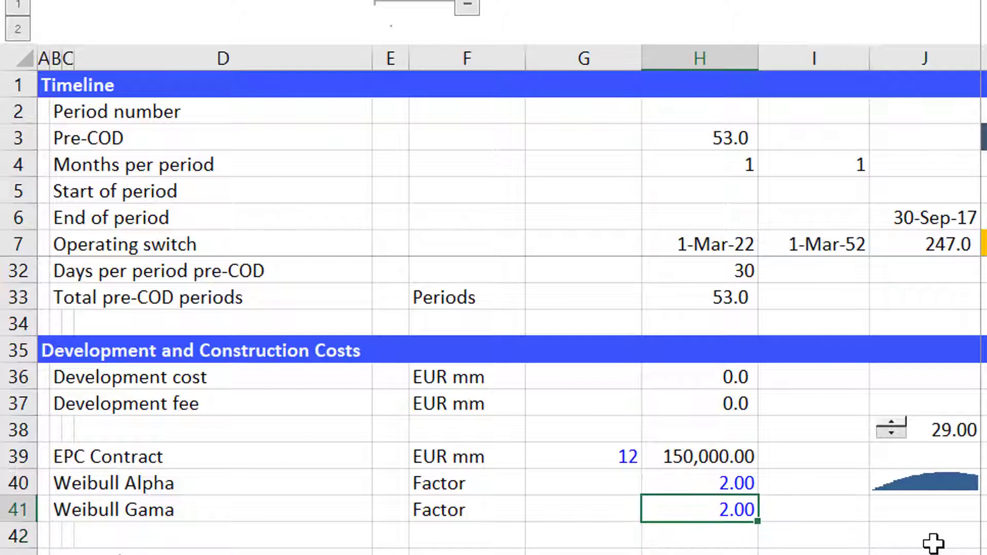
type("1")
key("Return")
key("Up")
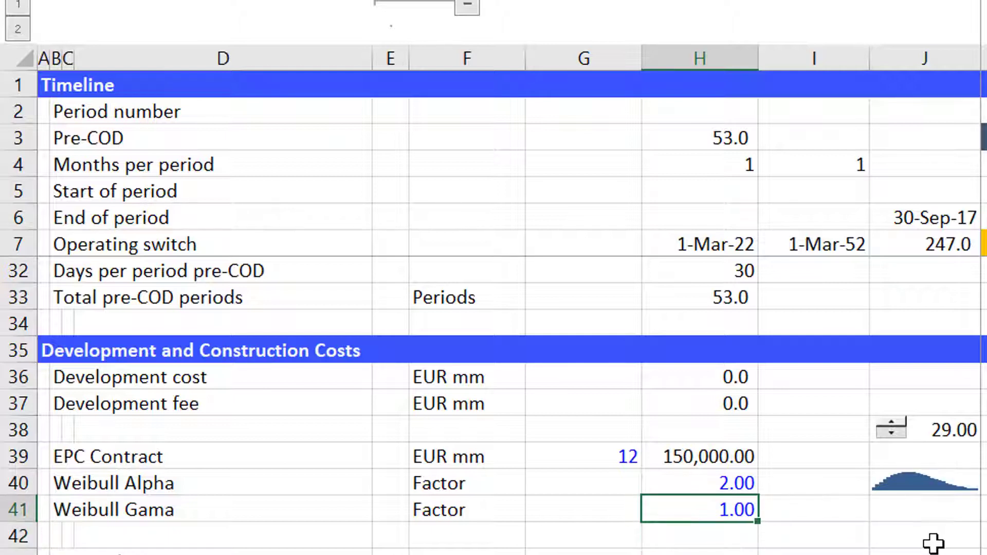
- Set the Weibull Gama factor to 0.89
type(".89")
key("Return")
key("Up")
key("Up")
key("Up")
key("Down")
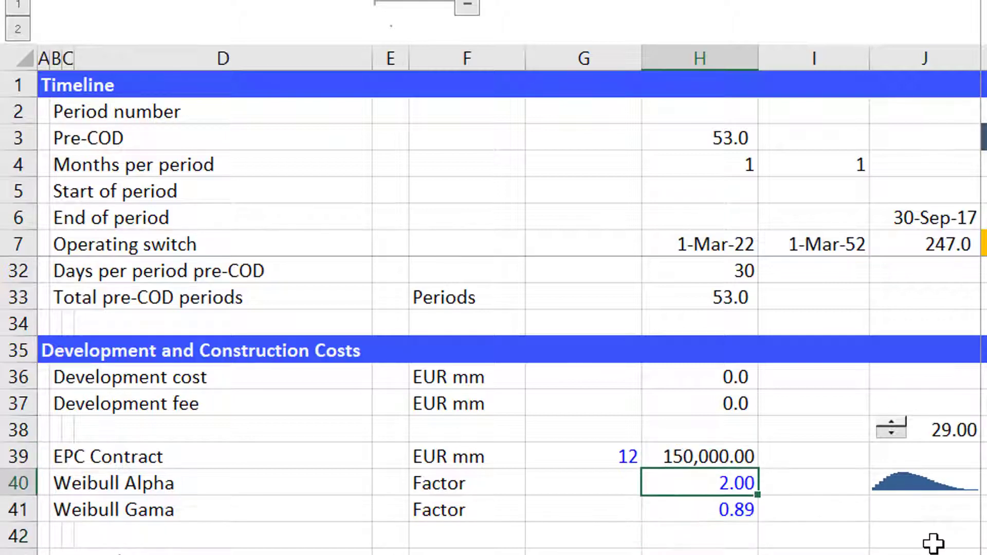
- Reduce the spinner-controlled value in J38 above the sparkline to 12
key("Right")
key("Right")
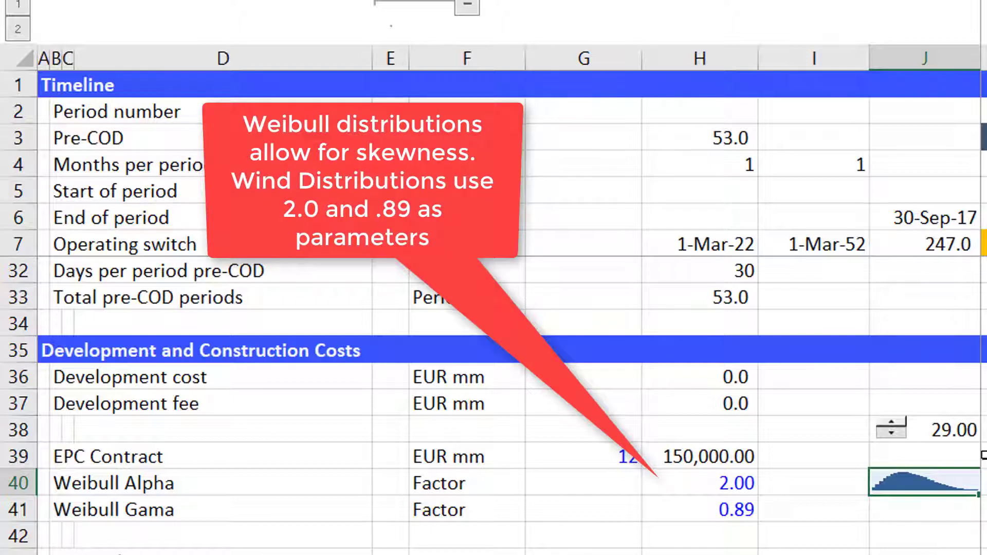
left_click(890, 441)
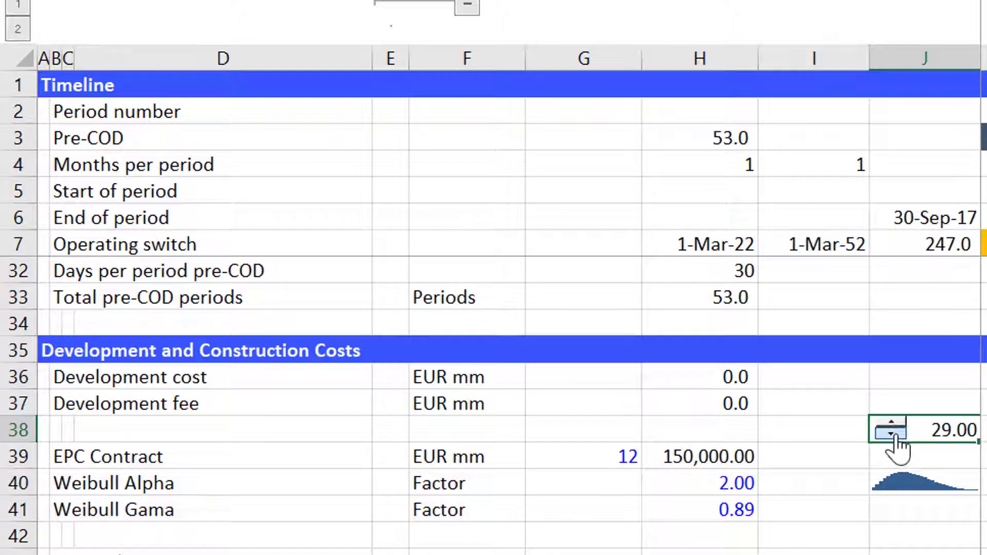
left_click_drag(895, 436, 895, 436)
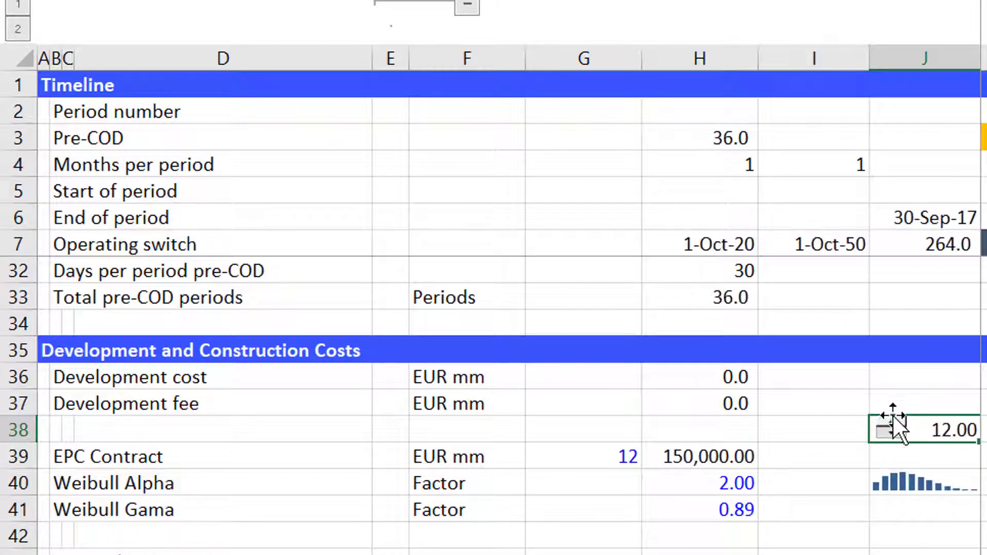
- Raise the spinner-controlled value in J38 above the sparkline to 34
left_click(894, 423)
left_click(894, 422)
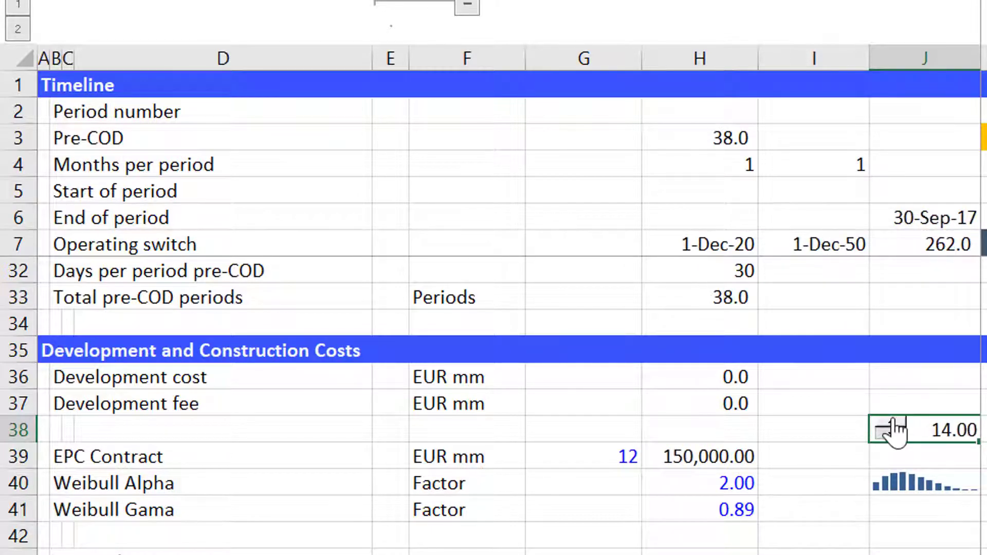
left_click_drag(894, 423, 894, 422)
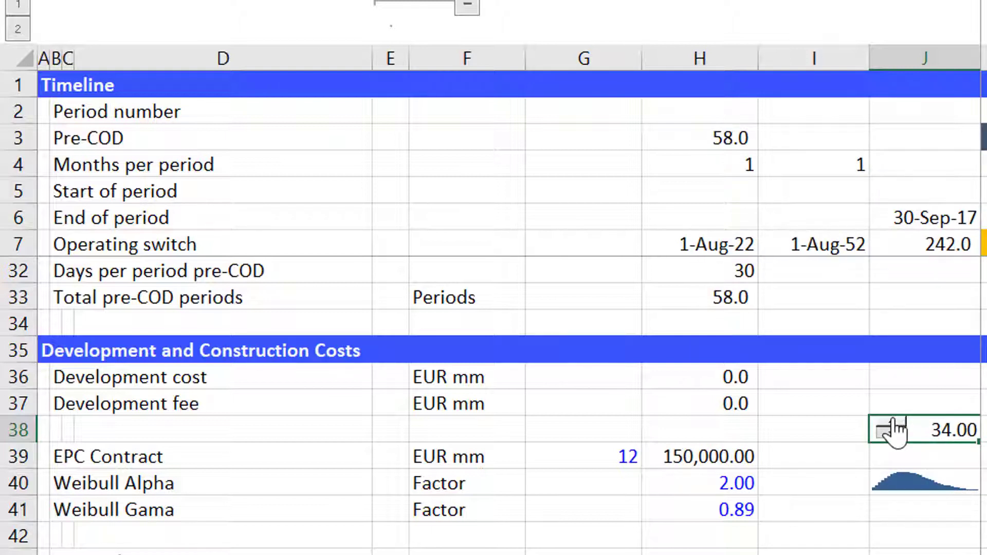
- Examine the Weibull Alpha and Weibull Gama input cells under the EPC Contract row
left_click(689, 489)
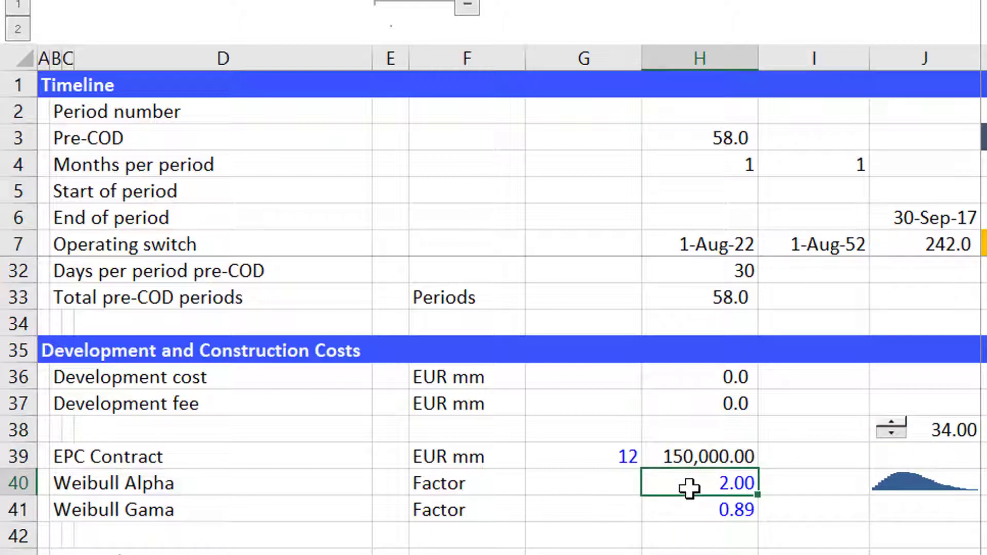
key("Left")
key("Left")
key("Left")
key("Right")
key("Right")
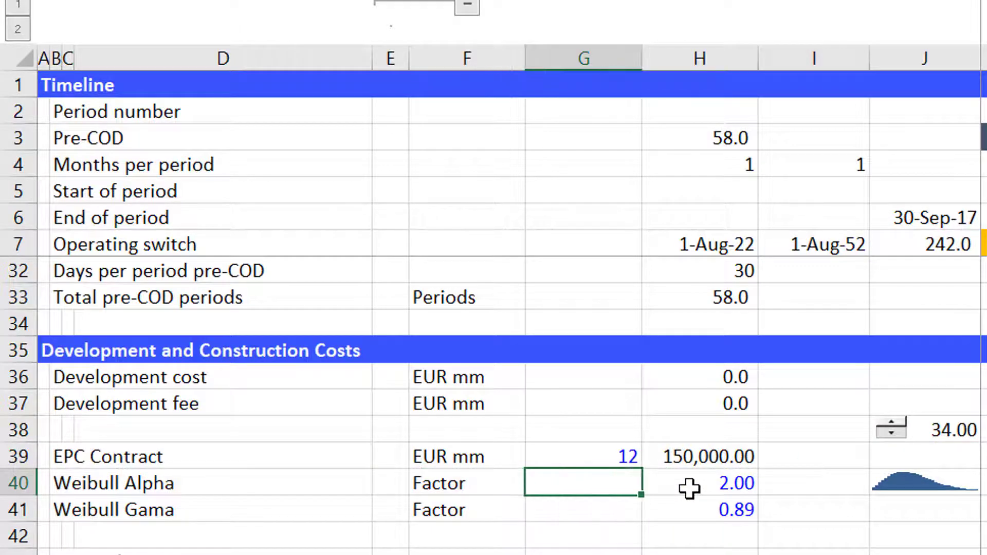
key("Down")
key("Right")
- Go to row 114 of the Capital expenditures section, just above the Raw Weibull row
key("Page_Down")
key("Page_Down")
key("Page_Down")
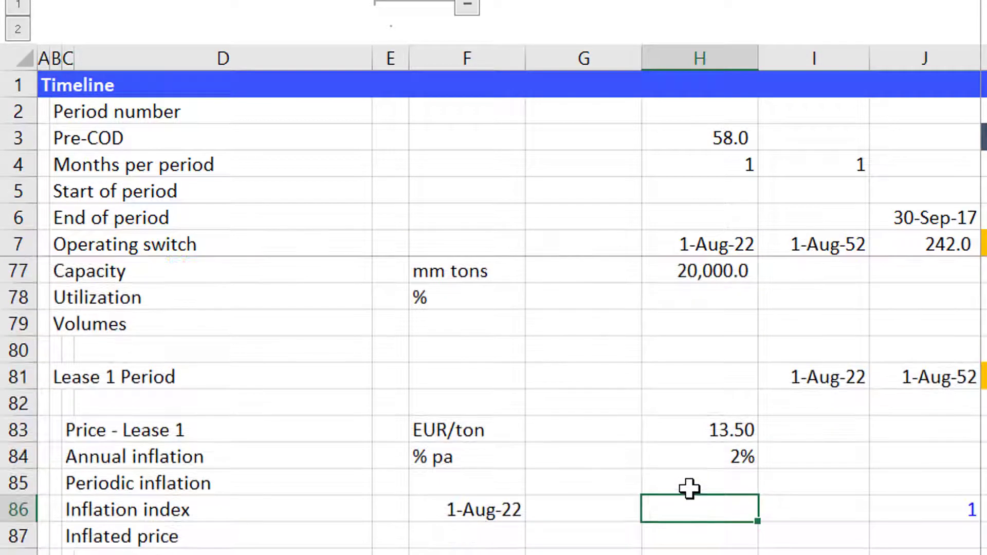
key("Up")
key("Up")
key("Up")
key("Up")
key("Up")
key("Up")
key("Up")
key("Up")
key("Up")
key("Page_Down")
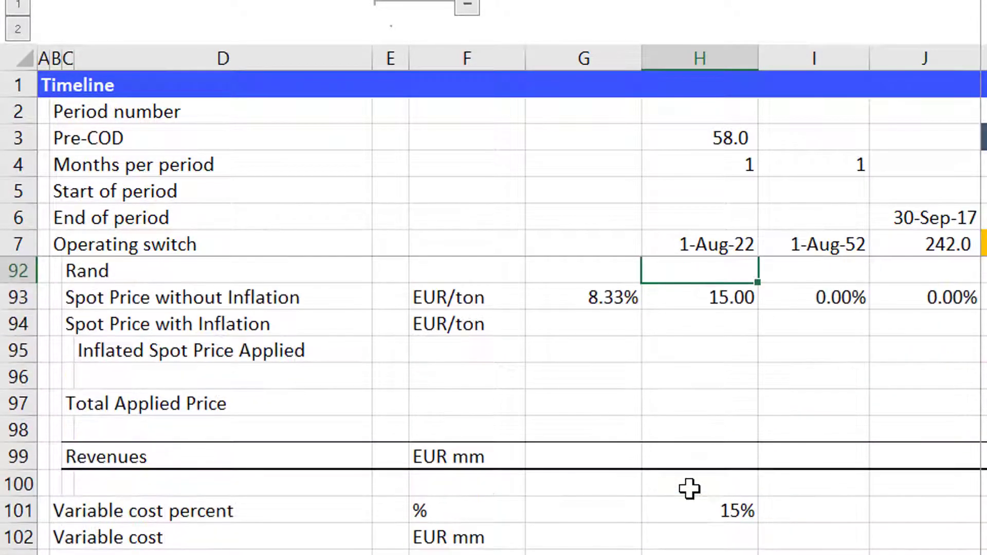
key("Page_Down")
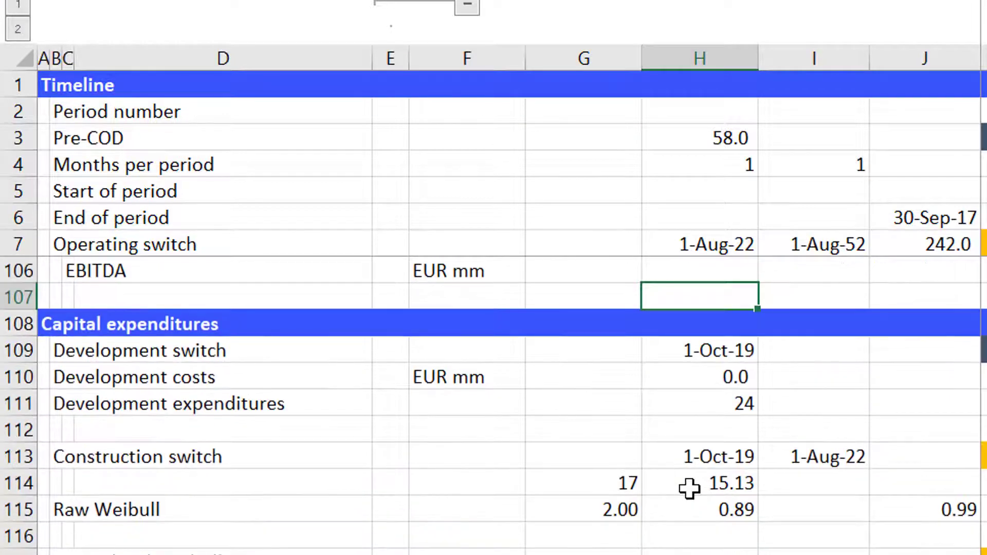
key("Down")
key("Down")
key("Down")
key("Down")
key("Down")
key("Down")
key("Down")
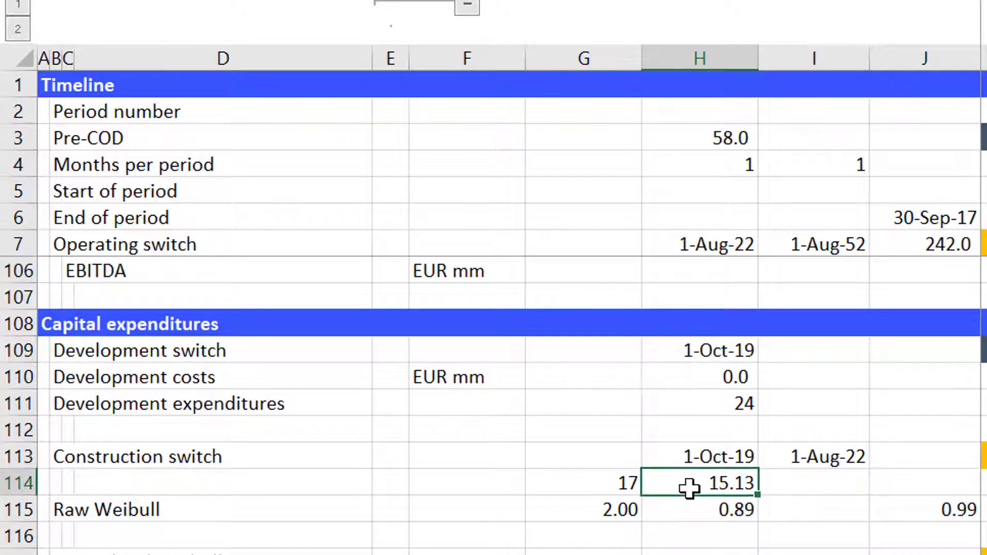
- Examine the Construction switch formulas in row 113 across the monthly timeline
key("Up")
key("Right")
key("Right")
key("Right")
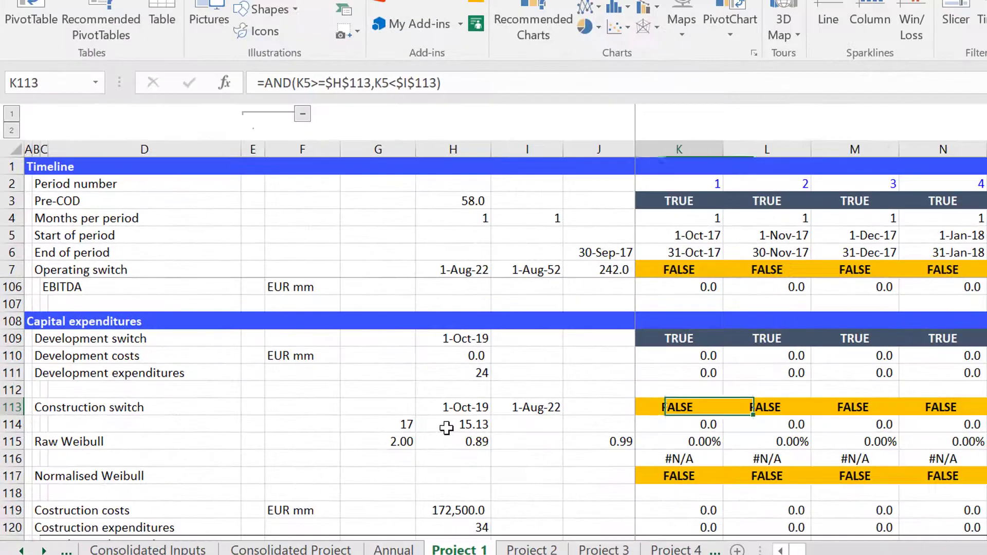
key("Left")
key("Right")
key("Right")
key("Right")
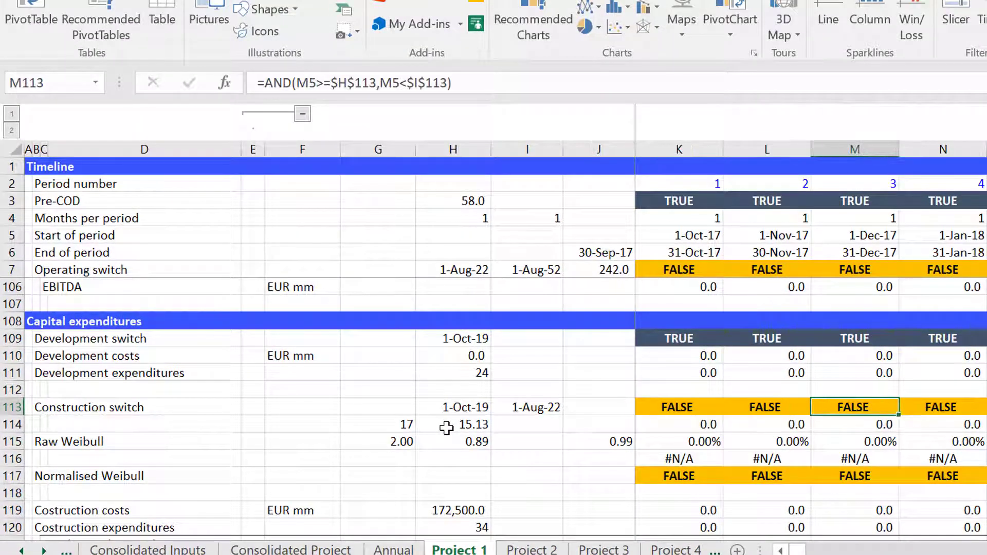
key("Right")
key("Right")
key("Right")
key("Right")
key("Right")
key("Right")
key("Right")
key("Right")
key("Right")
key("Right")
key("Right")
key("Right")
key("Right")
key("Right")
key("Left")
key("Left")
key("Left")
key("Left")
key("Left")
key("Left")
key("Left")
key("Left")
key("Left")
key("Left")
key("Left")
key("Left")
key("Left")
key("Left")
key("Left")
key("Left")
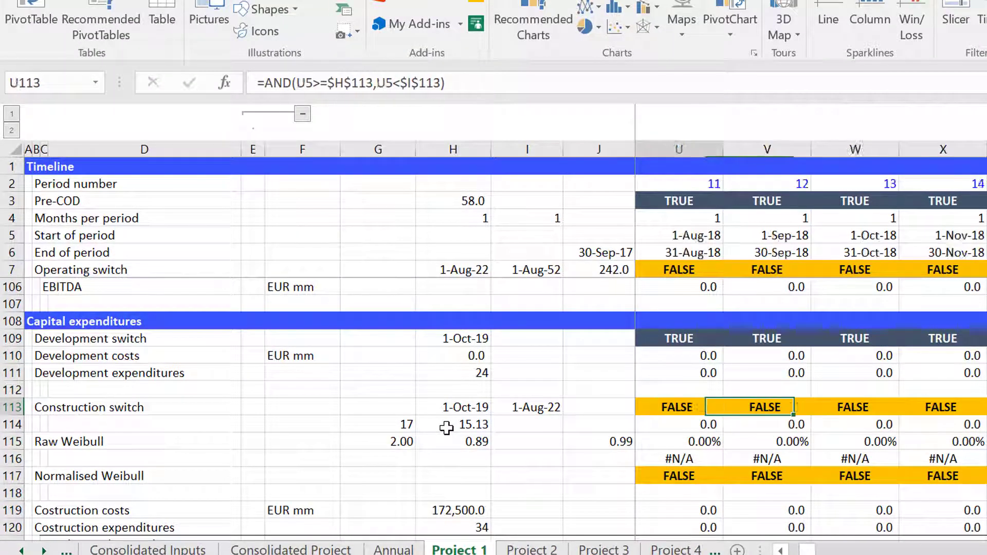
key("Left")
key("Left")
key("Left")
key("Left")
key("Left")
key("Left")
key("Left")
key("Left")
key("Left")
key("Left")
- Inspect the COUNTIF formula in G114 and leave it without editing
key("Down")
key("Down")
key("Right")
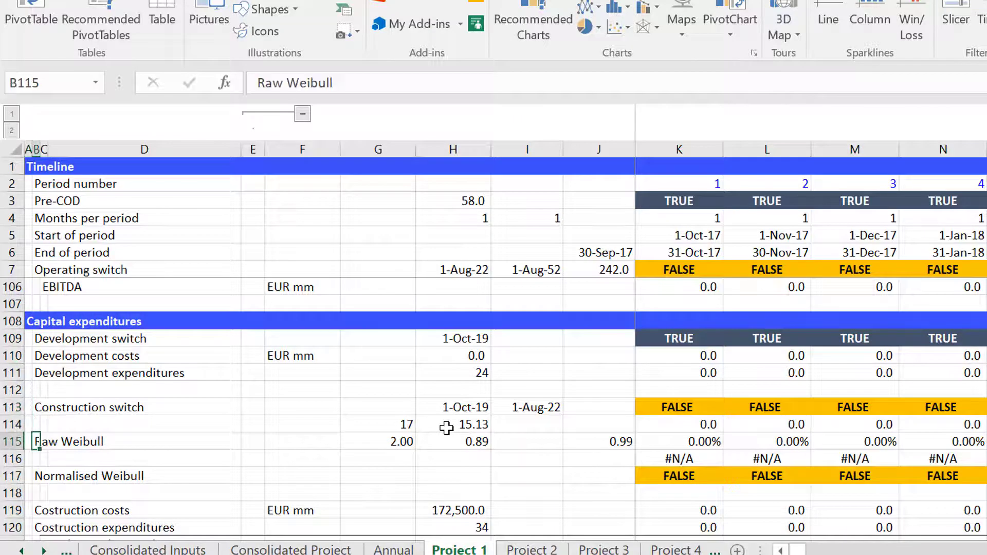
key("Right")
key("Right")
key("Right")
key("Up")
key("Right")
key("Right")
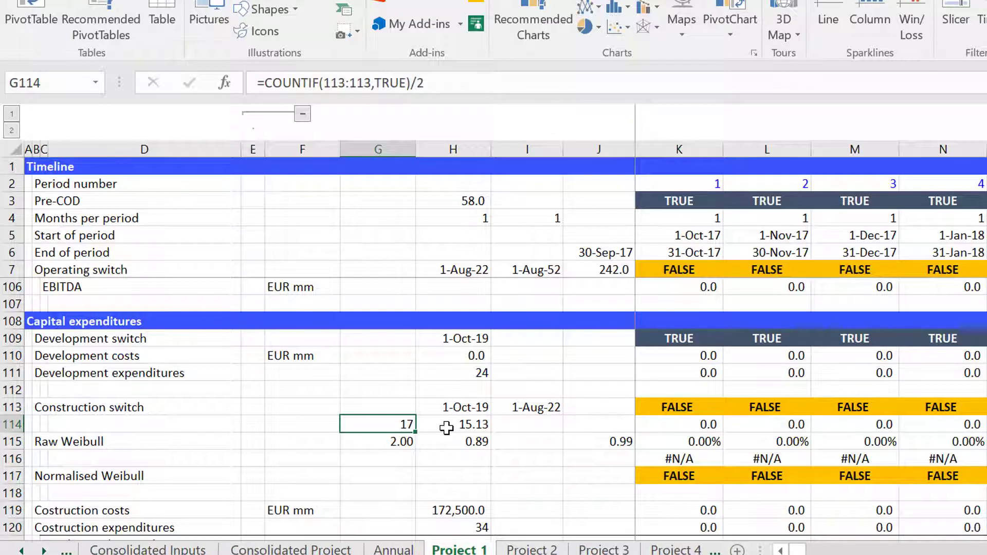
key("F2")
key("Escape")
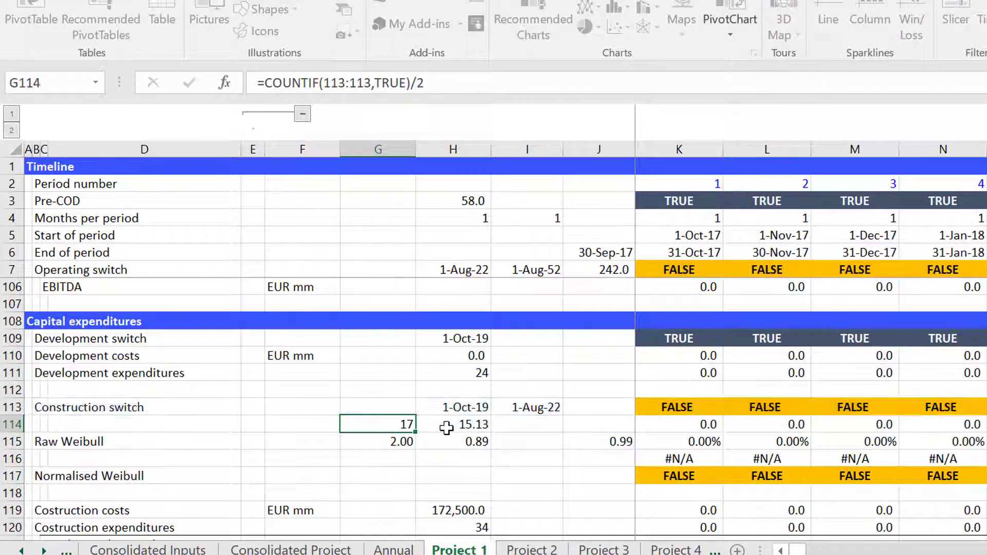
- Inspect the running period counter formula in K114 and leave it without editing
key("Right")
key("Right")
key("Right")
key("Right")
key("F2")
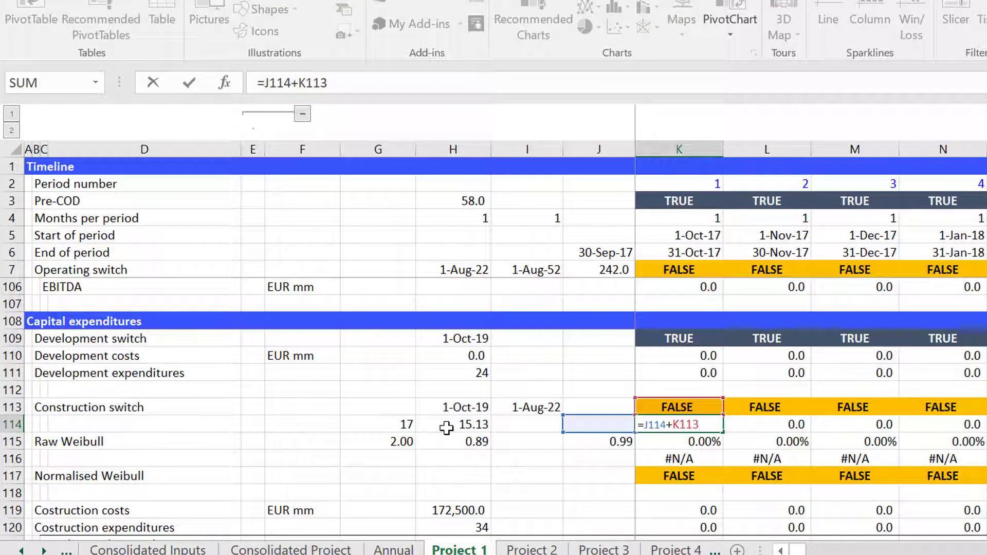
key("Escape")
key("Right")
key("Left")
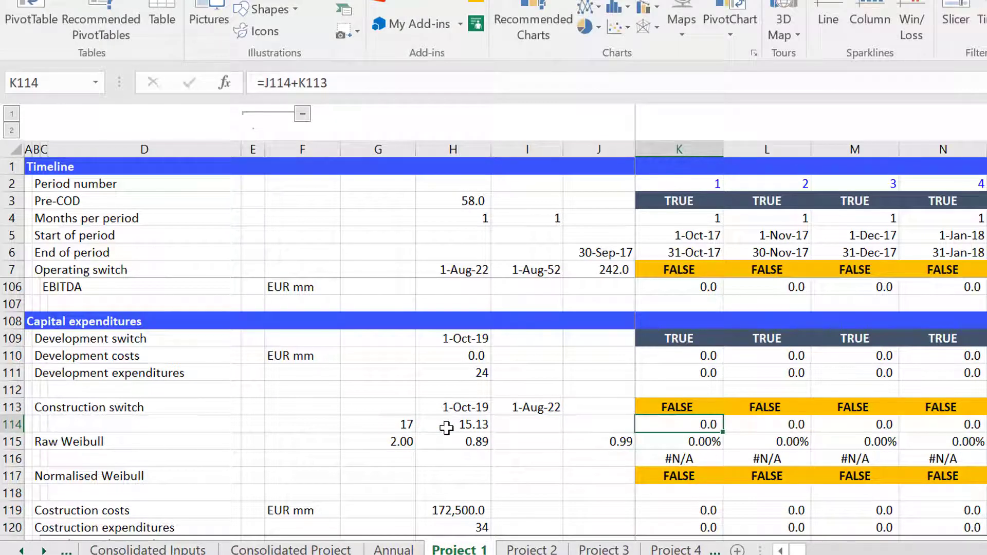
key("Left")
key("Right")
key("Left")
key("Left")
key("Left")
key("Right")
key("Right")
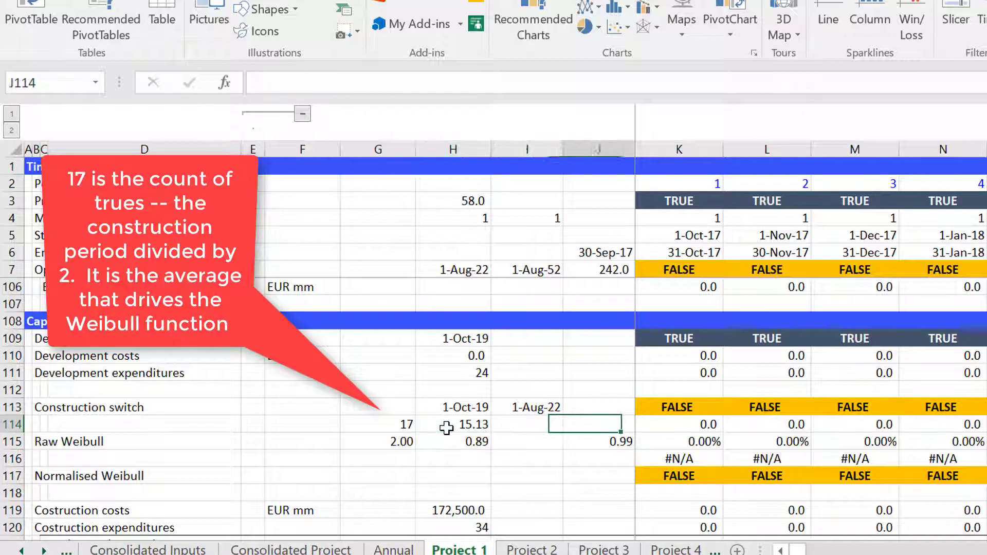
key("Left")
key("Left")
key("Left")
key("Left")
key("Right")
key("Left")
key("Left")
key("Left")
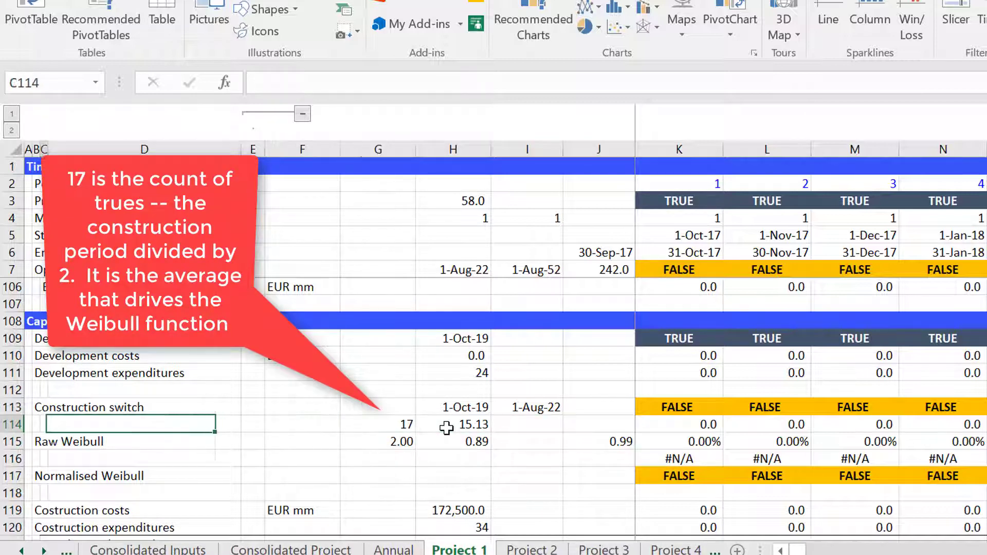
key("Left")
key("Down")
key("Up")
key("Right")
key("Down")
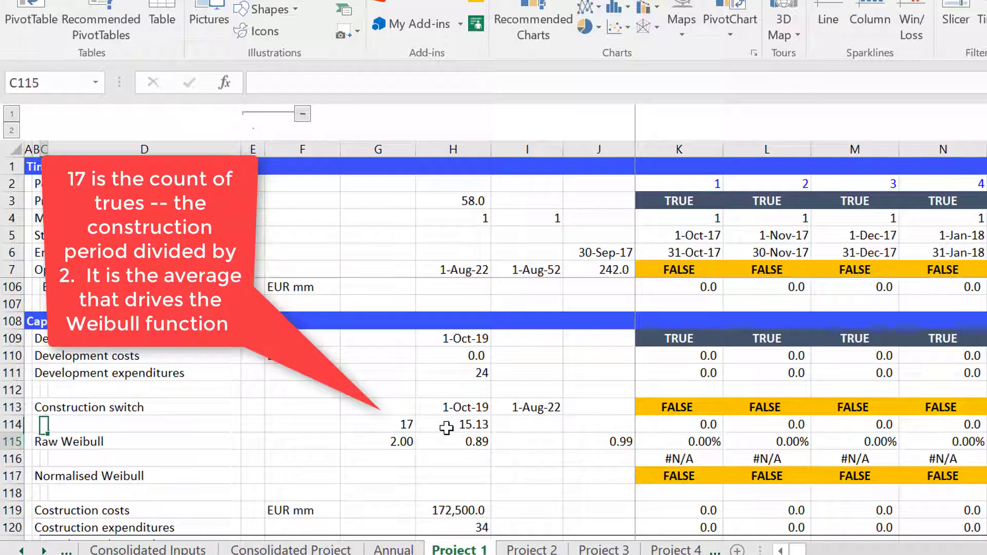
- Recheck the halved COUNTIF formula in G114 without editing it
key("Right")
key("Right")
key("Right")
key("Right")
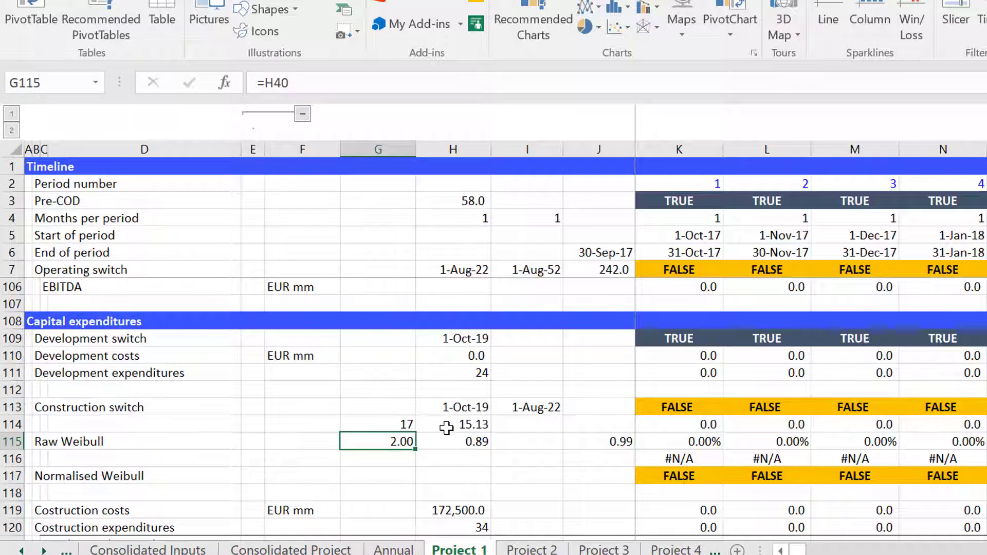
key("Up")
key("F2")
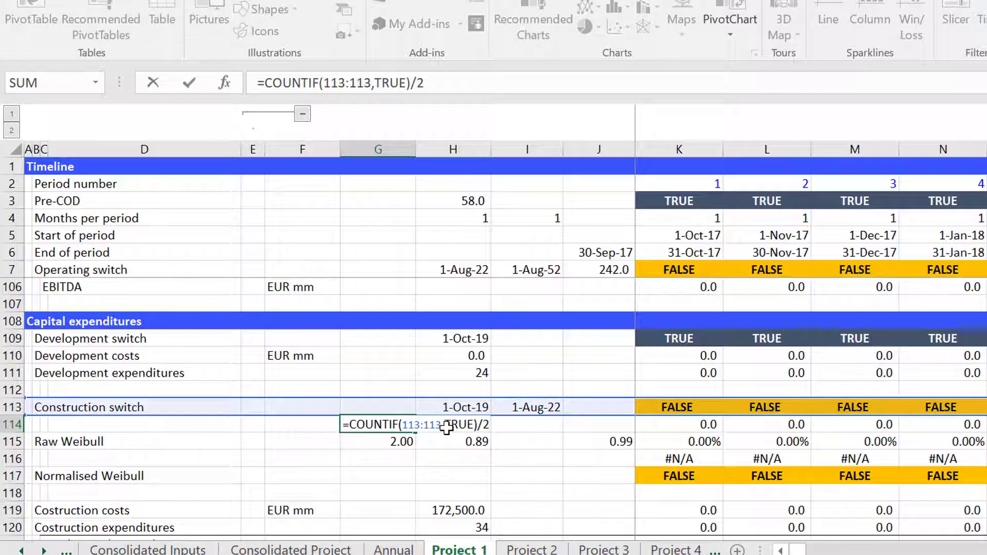
key("Escape")
- Label row 114 as "Construction Period/Beta" in cell B114
key("Left")
key("Left")
key("Left")
key("Left")
key("Left")
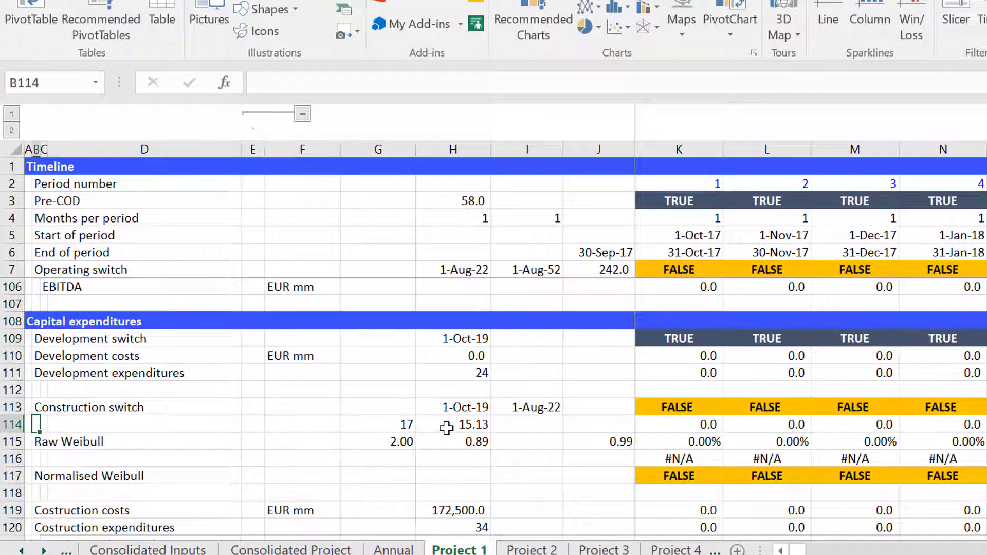
type("C")
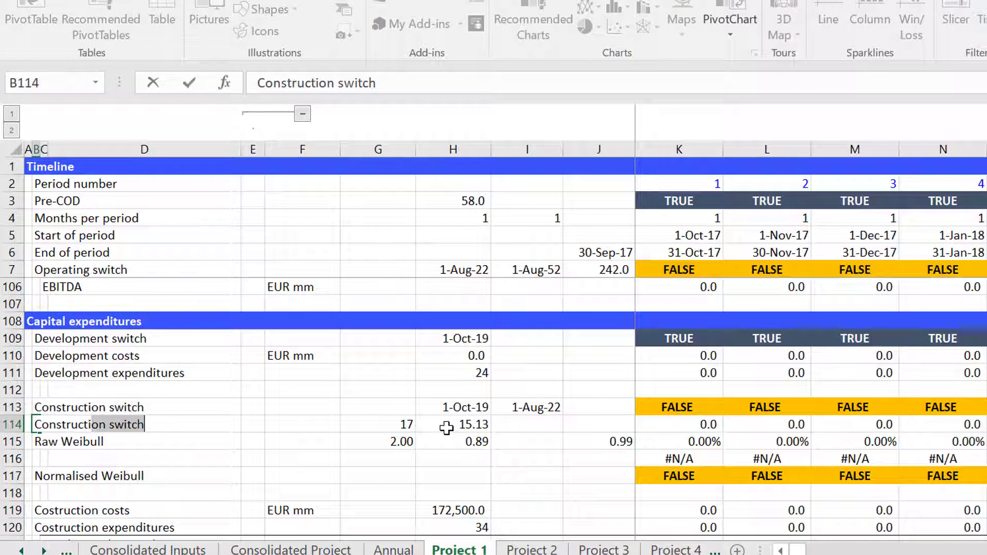
type("onstruction Period/Be")
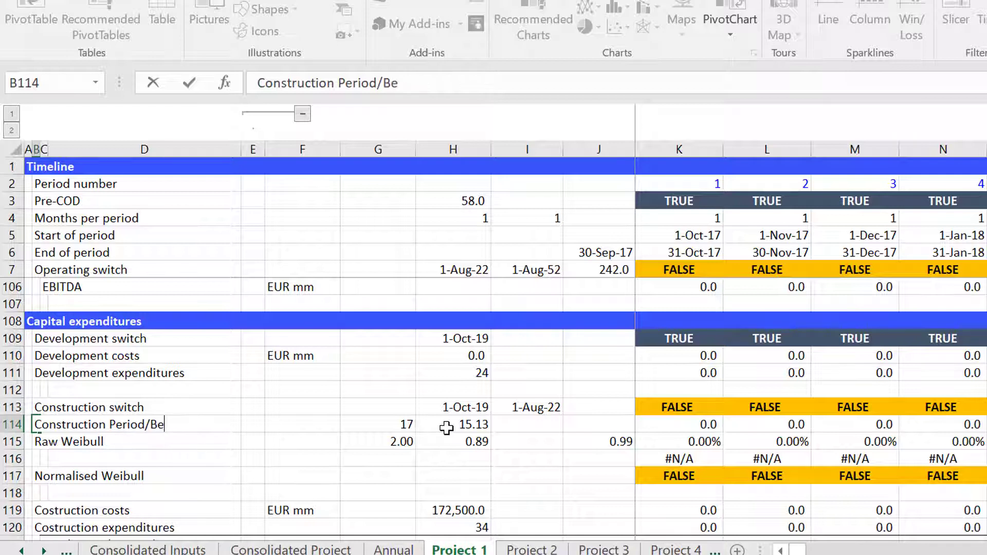
type("ta")
key("Return")
- Review the period, beta and Weibull parameter cells in G114:H115
key("Right")
key("Right")
key("Right")
key("Right")
key("Right")
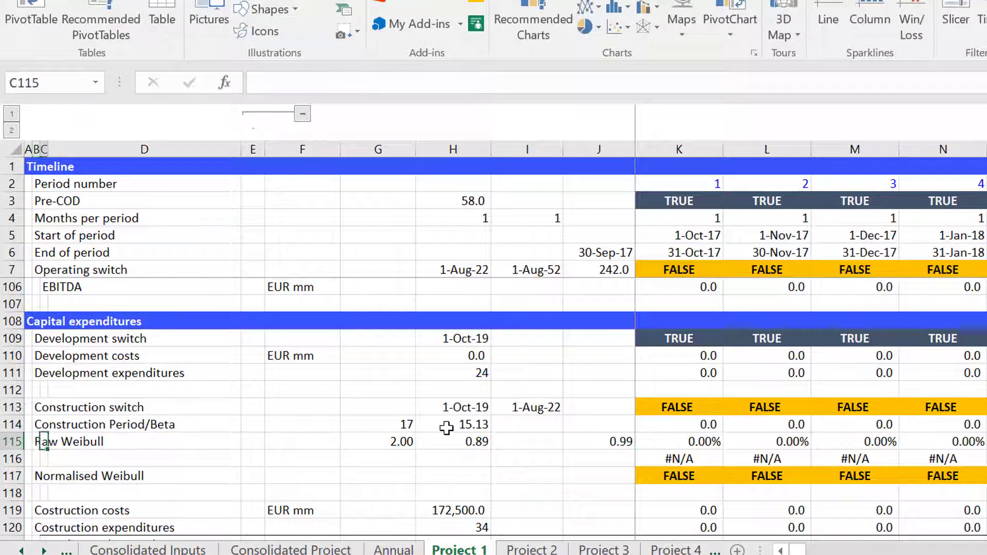
key("Right")
key("Up")
key("Left")
key("Down")
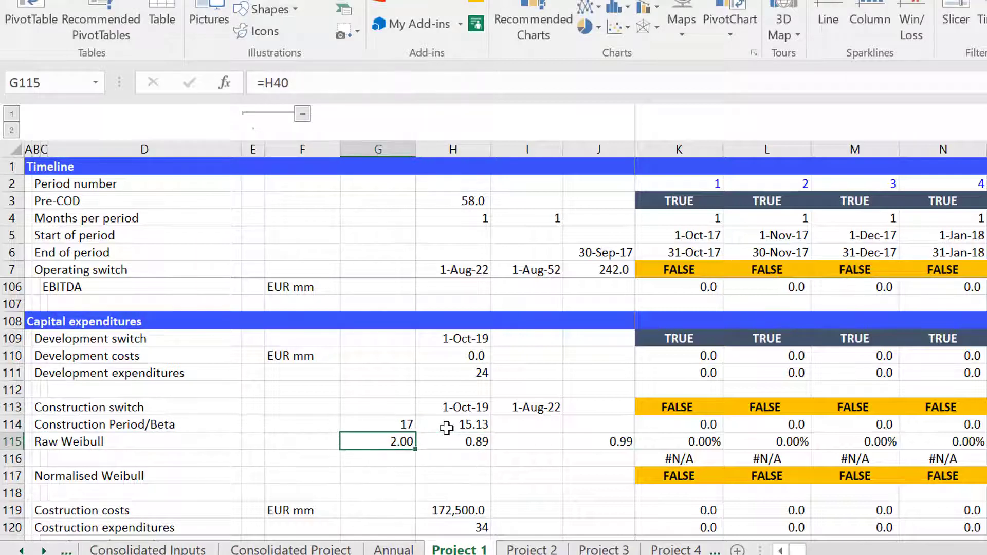
key("Right")
key("Up")
key("Down")
key("Right")
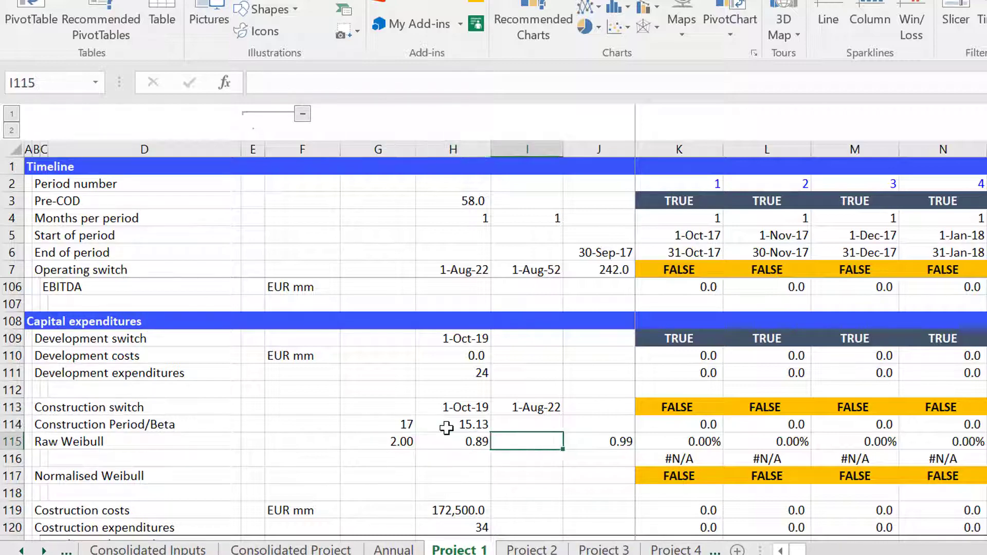
- Inspect the WEIBULL.DIST formula in K115 and leave it without editing
key("Right")
key("Right")
key("F2")
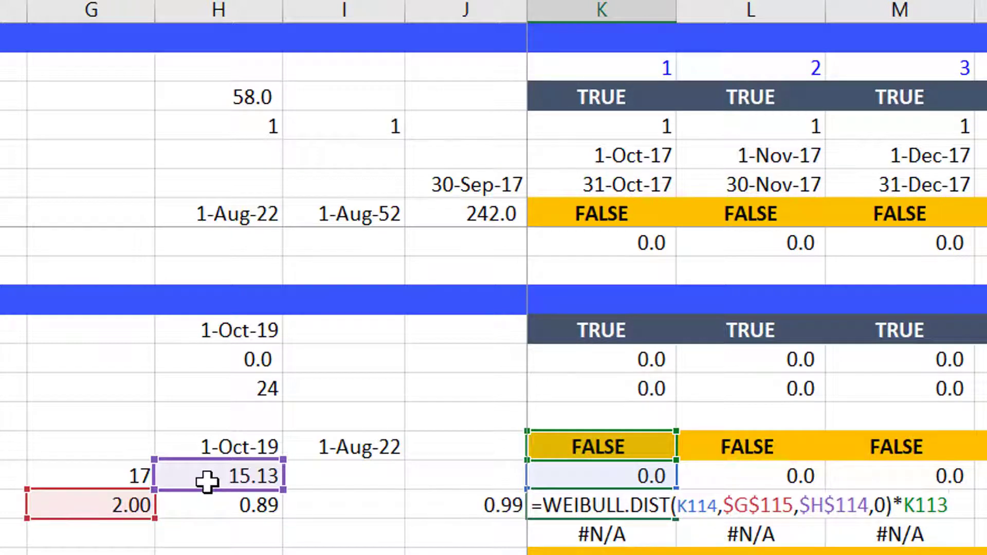
key("Escape")
- Start a new WEIBULL.DIST formula in K115 with K114 as x and the absolute reference $G$115 as alpha
type("=w")
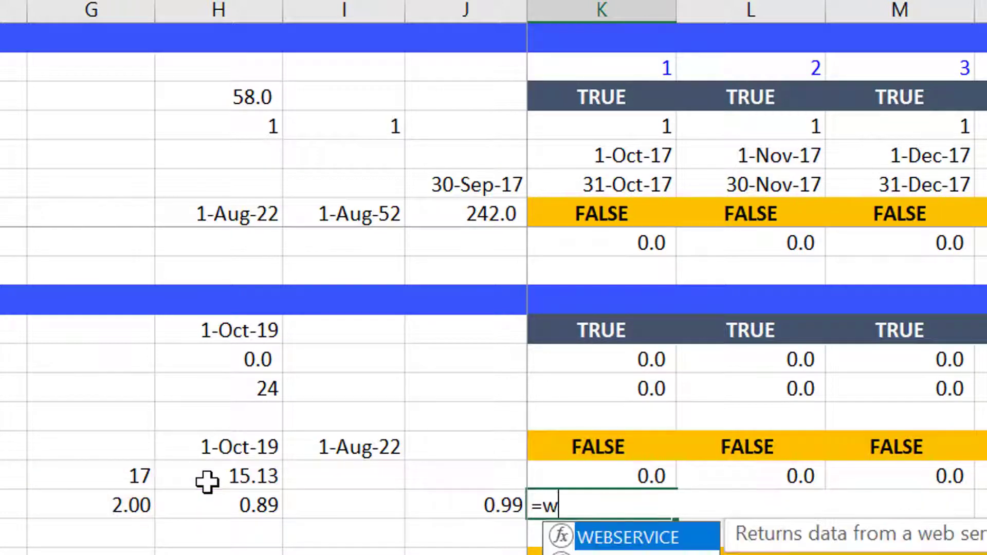
type("ei")
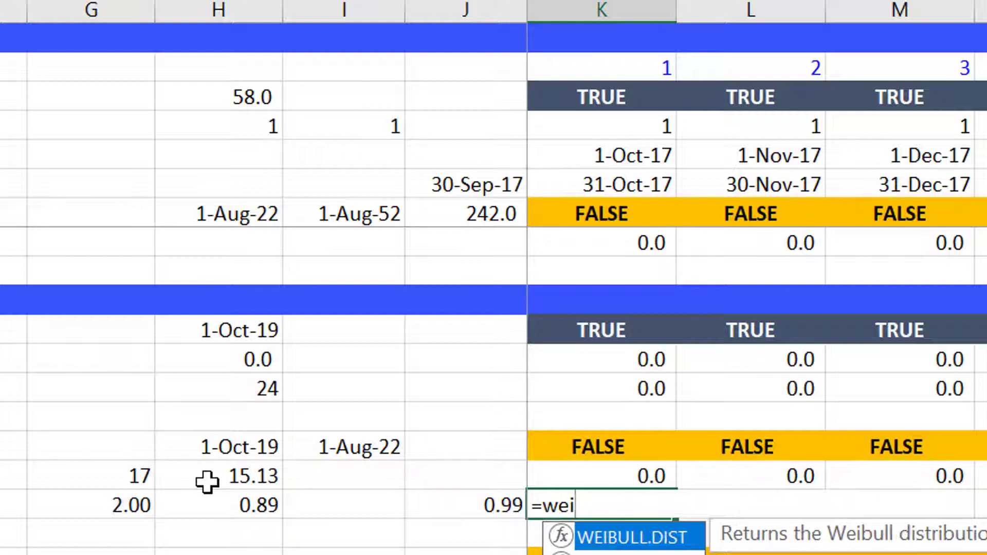
key("Tab")
key("Up")
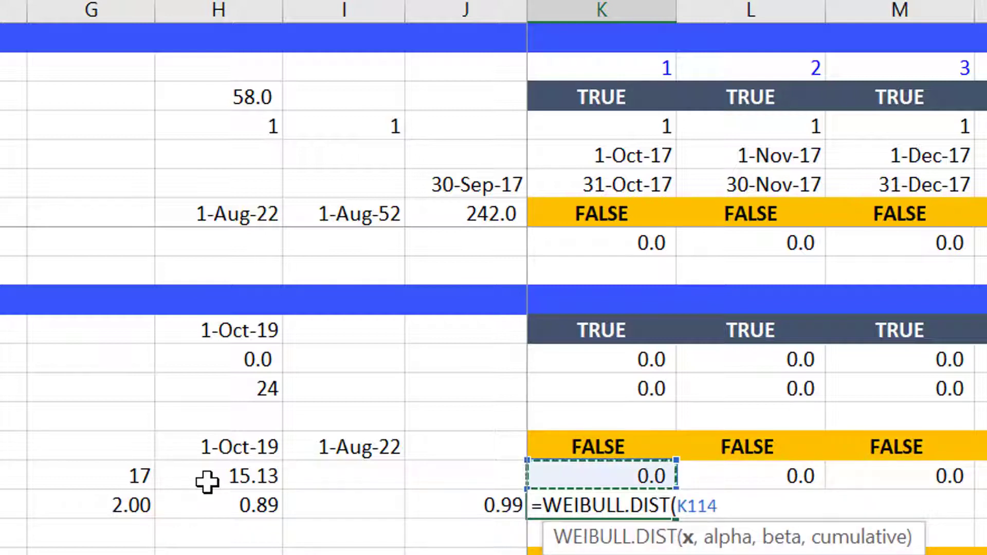
type(",")
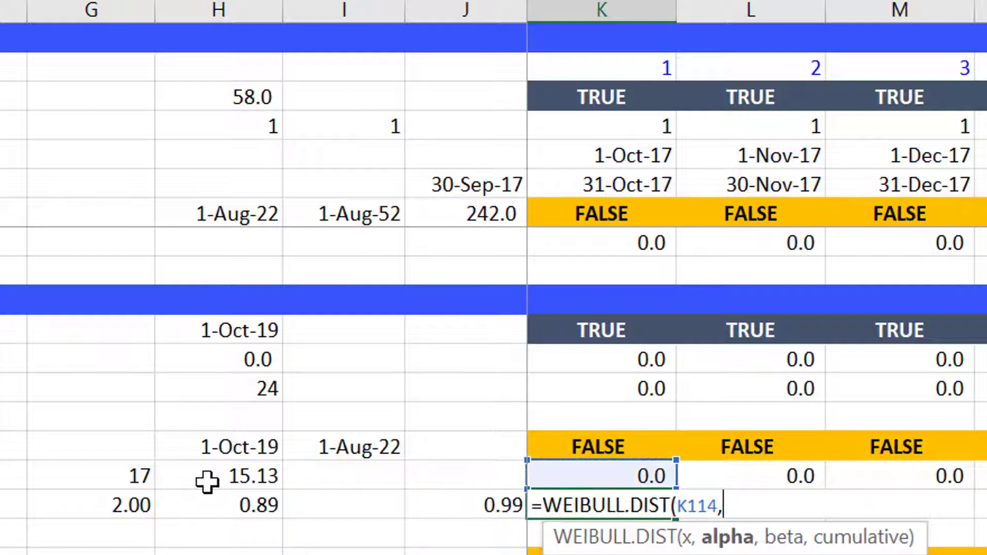
key("Left")
key("Left")
key("Left")
key("Left")
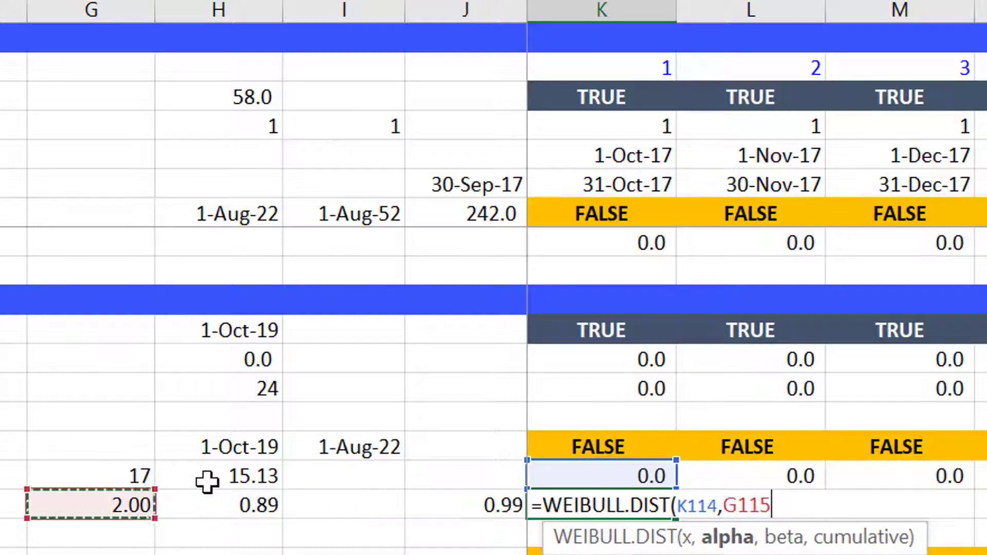
key("F4")
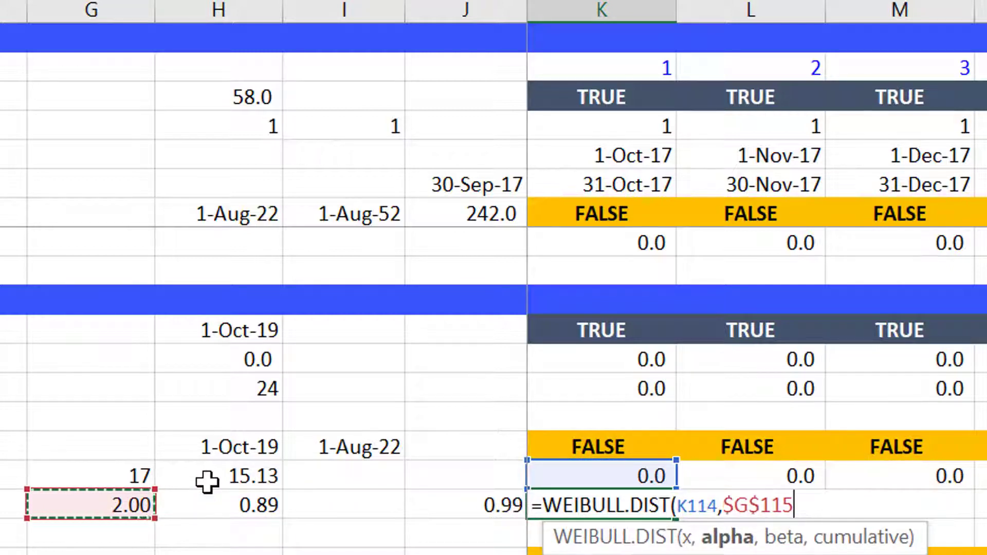
- Complete the K115 Weibull formula with $H$114 as beta and 0 for the cumulative argument
type(",")
key("Up")
key("Left")
key("Left")
key("Left")
key("Left")
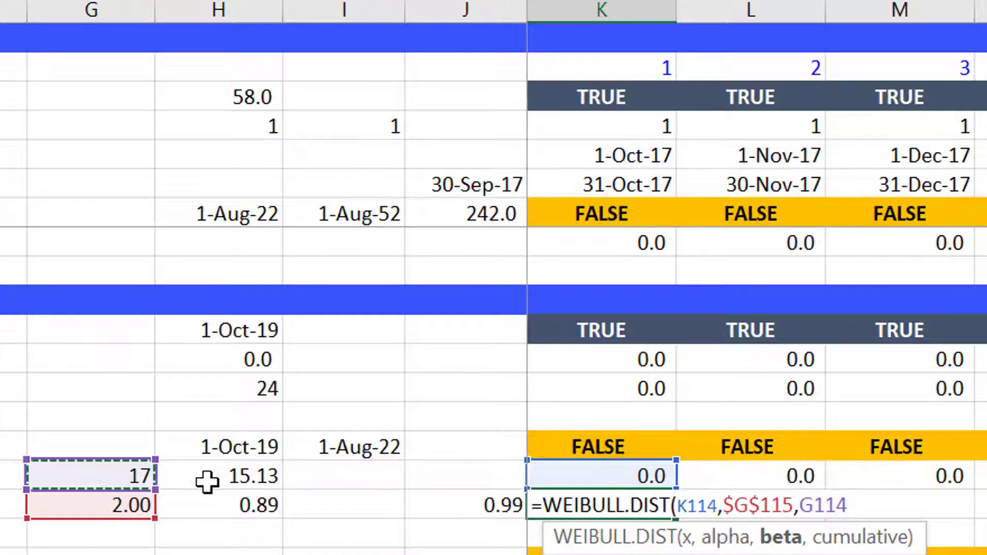
key("Right")
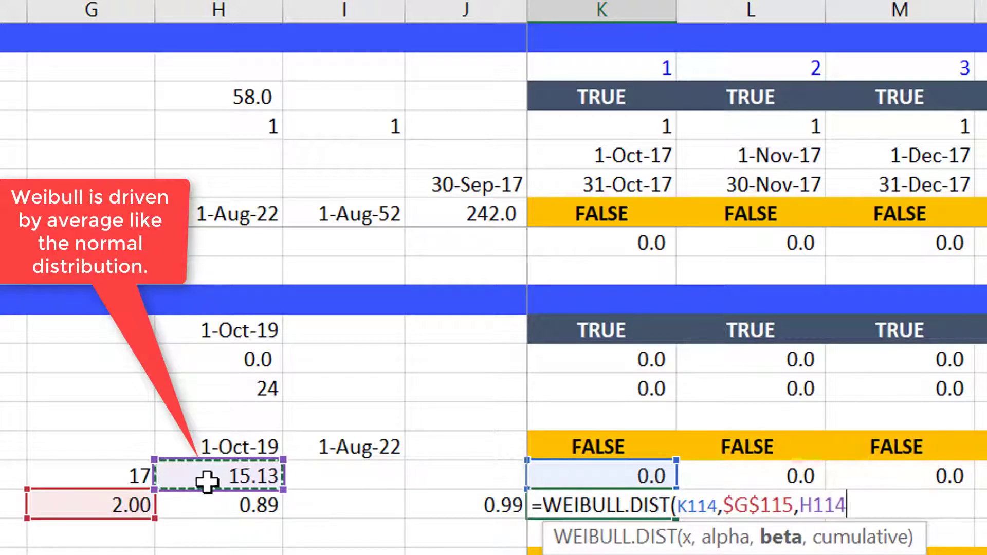
key("Down")
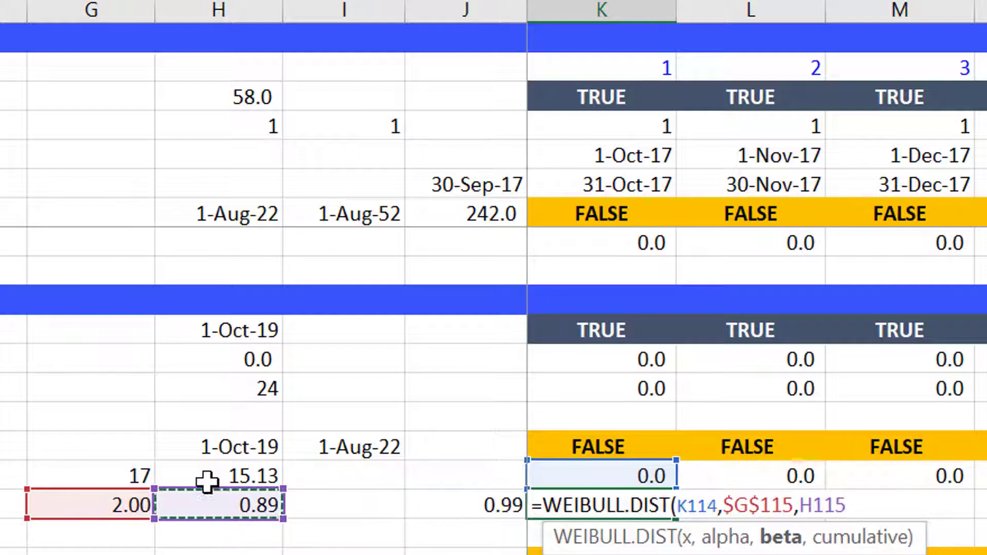
key("Up")
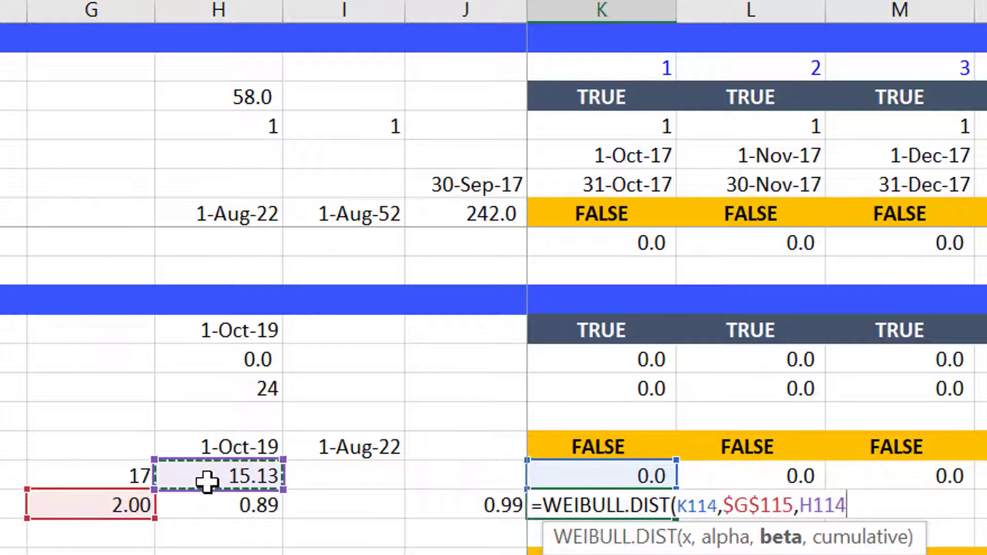
key("F4")
type(",")
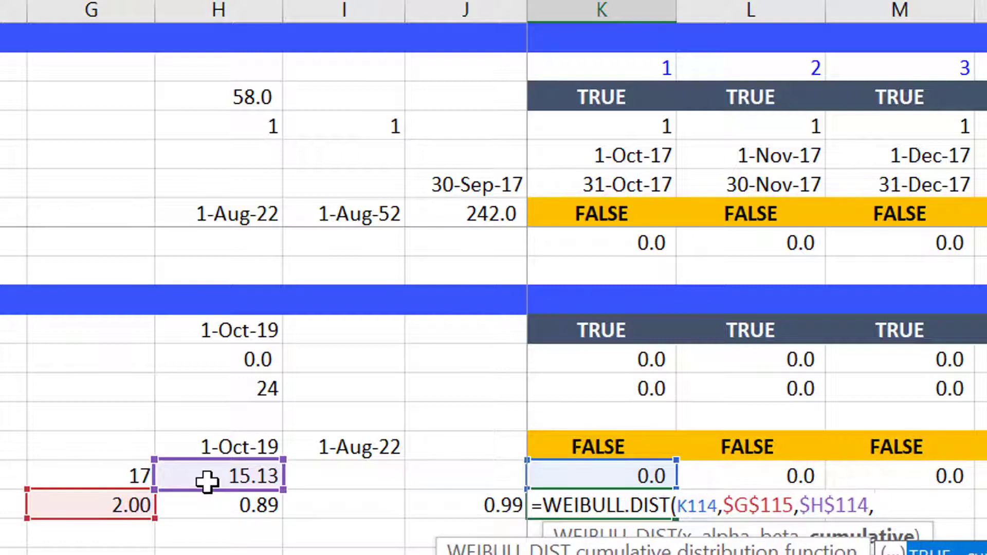
type("0)")
key("Return")
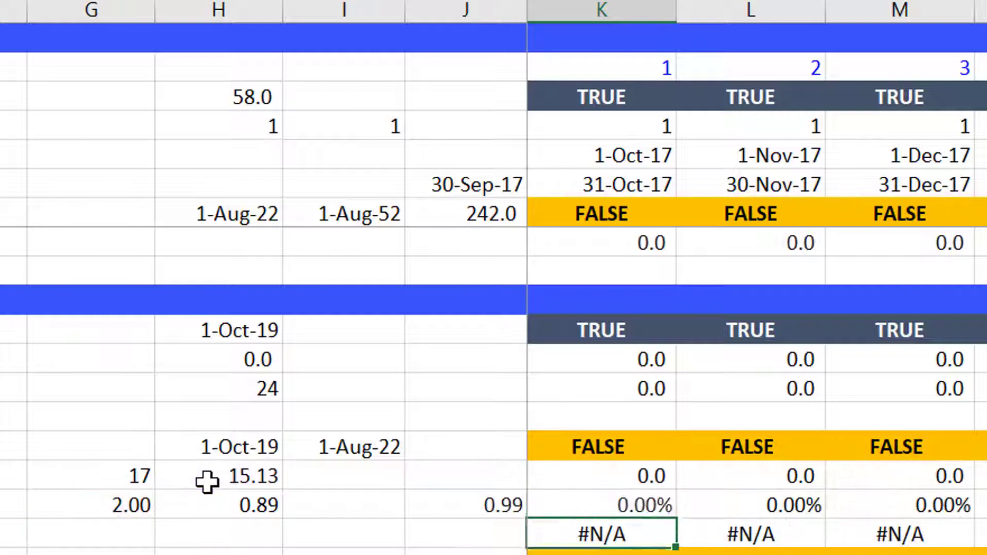
- Fill the new K115 Weibull formula across the whole monthly timeline in row 115
key("Up")
key("ctrl+shift+Right")
key("ctrl+r")
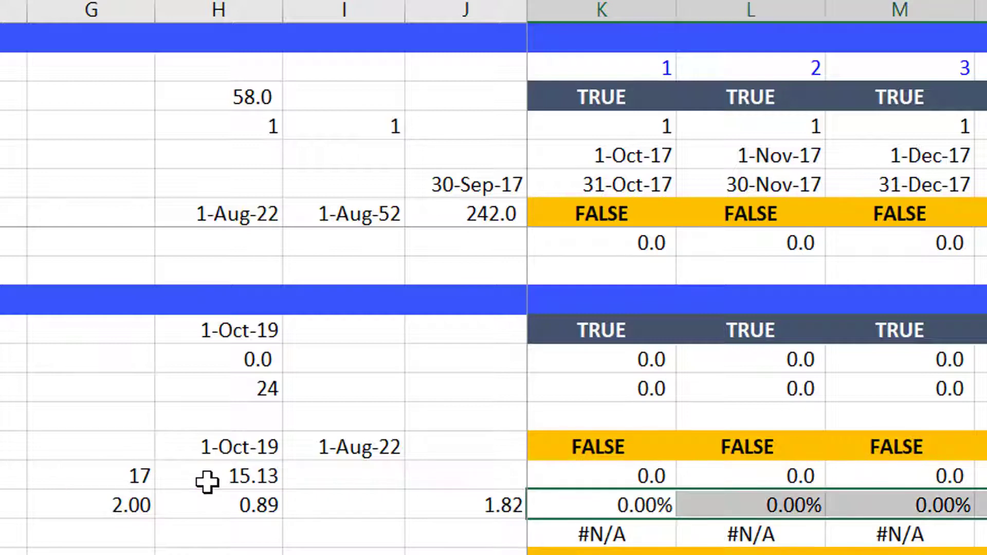
- Examine the Raw Weibull percentages around the construction start in October 2019
key("Right")
key("Right")
key("Right")
key("Right")
key("Right")
key("Right")
key("Right")
key("Right")
key("Right")
key("Right")
key("Right")
key("Right")
key("Right")
key("Right")
key("Right")
key("Right")
key("Right")
key("Right")
key("Right")
key("Right")
key("Right")
key("Right")
key("Right")
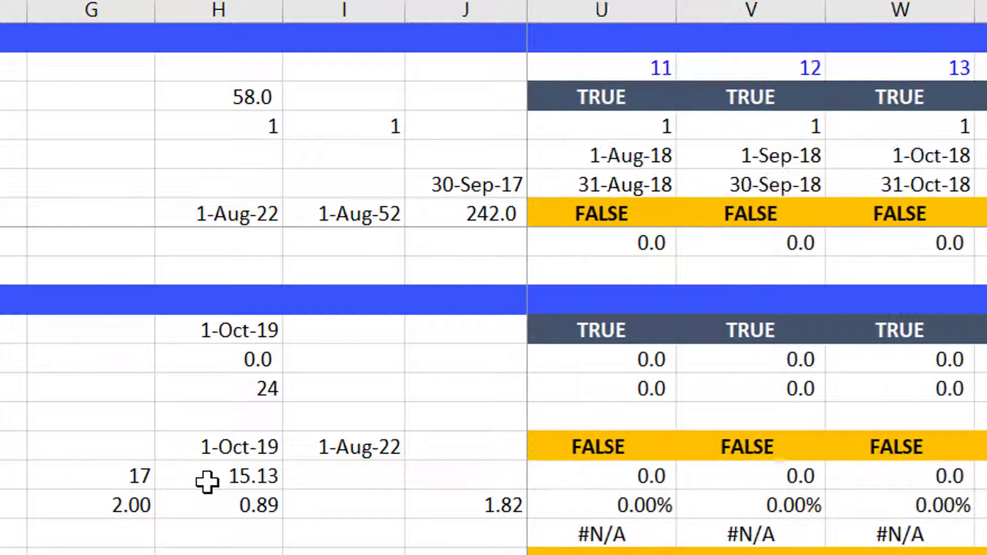
key("Left")
key("Left")
key("Left")
key("Left")
key("Left")
key("Left")
key("Left")
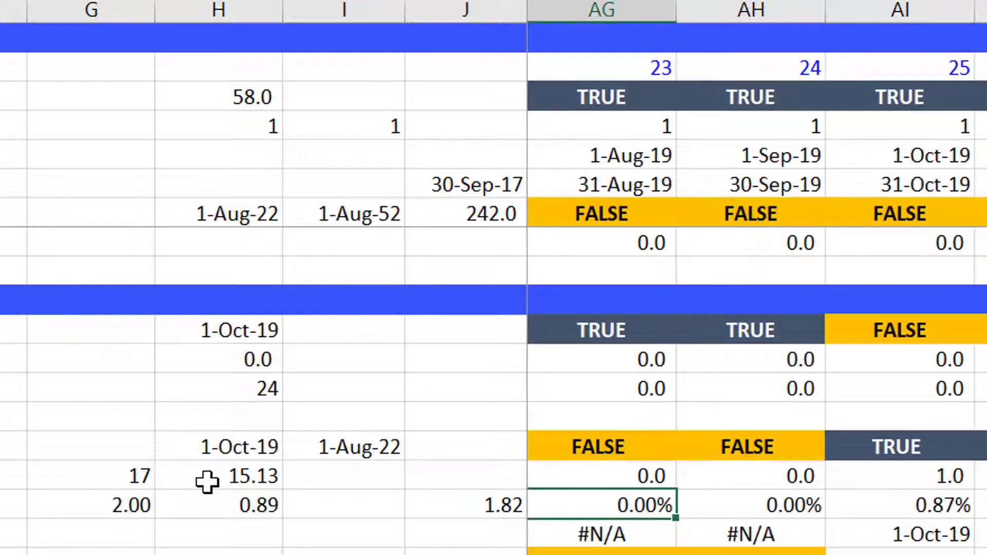
key("Right")
key("Right")
key("Right")
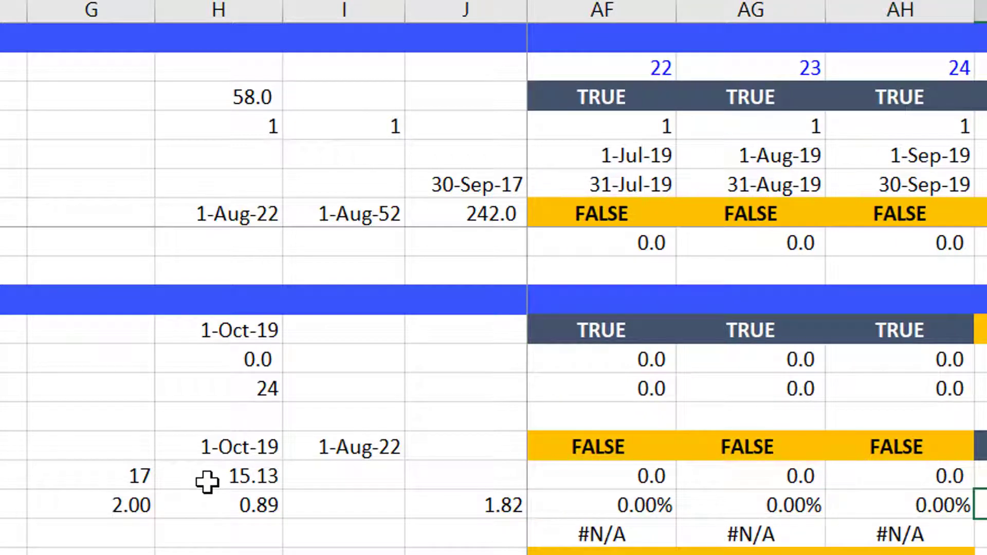
key("Left")
key("Right")
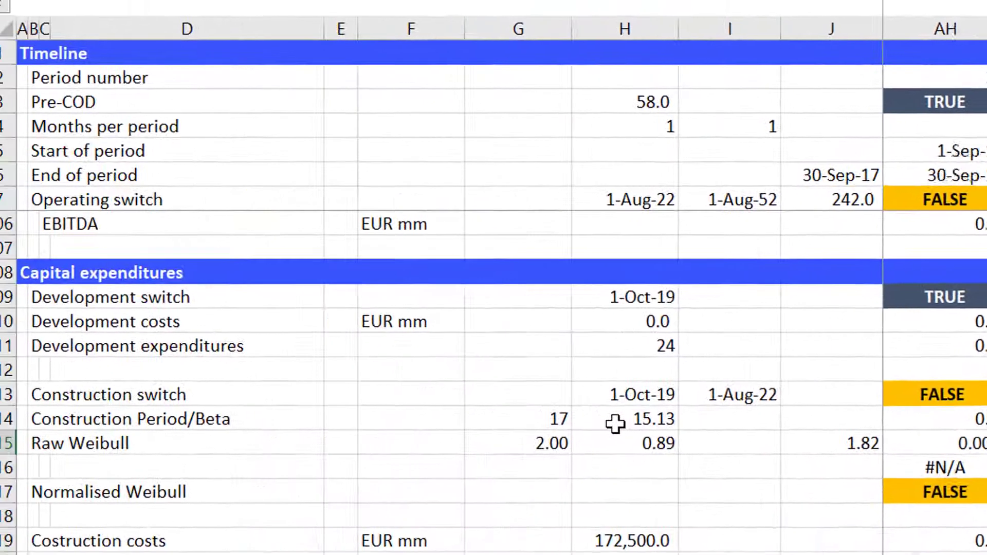
- Examine the Raw Weibull values along the construction months up to the end of the construction period
key("Right")
key("Right")
key("Right")
key("Right")
key("Right")
key("Right")
key("Right")
key("Right")
key("Right")
key("Right")
key("Right")
key("Right")
key("Right")
key("Right")
key("Right")
key("Right")
key("Right")
key("Right")
key("Right")
key("Right")
key("Right")
key("Right")
key("Right")
key("Right")
key("Right")
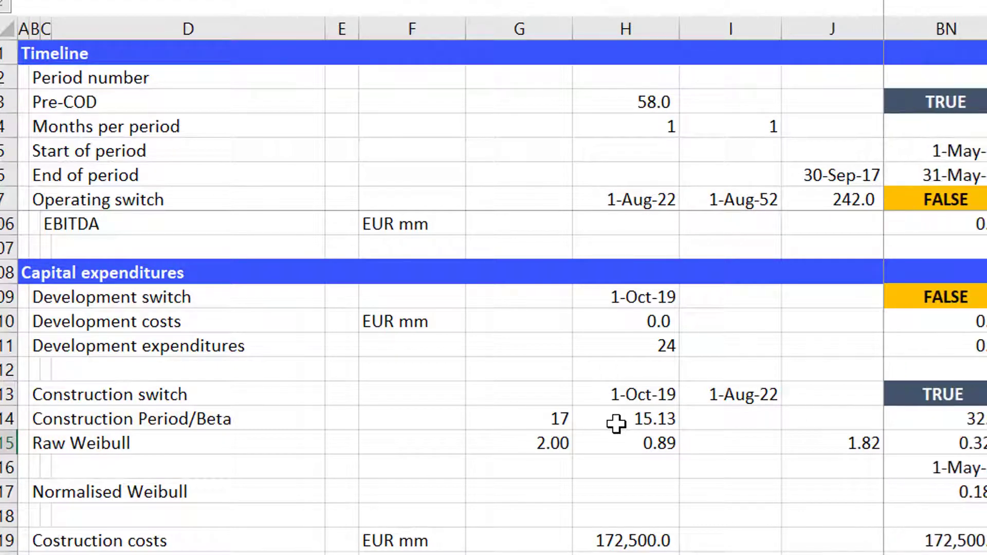
- Plot the Raw Weibull row from K115 through the last period as a column chart on its own sheet
key("ctrl+Left")
key("Left")
key("Right")
key("Right")
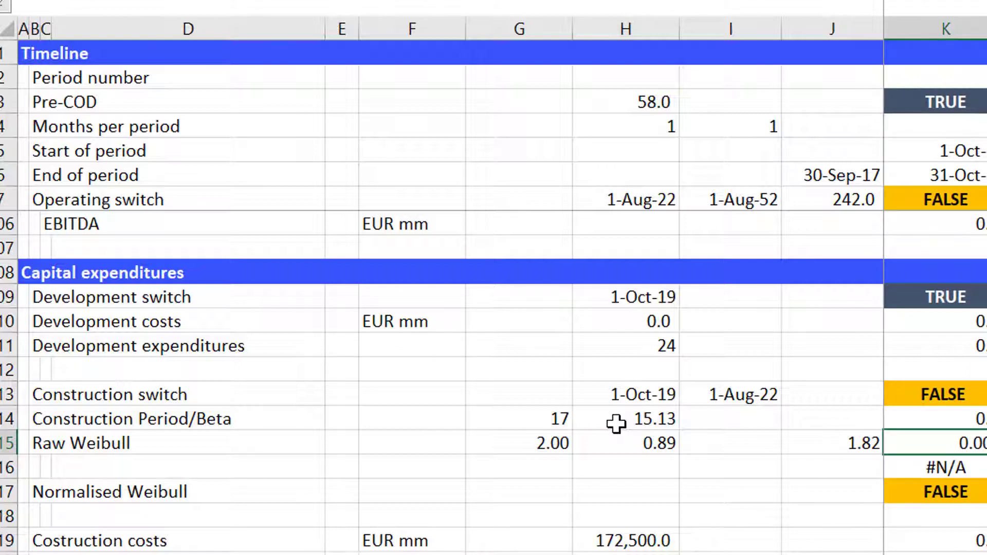
key("ctrl+Right")
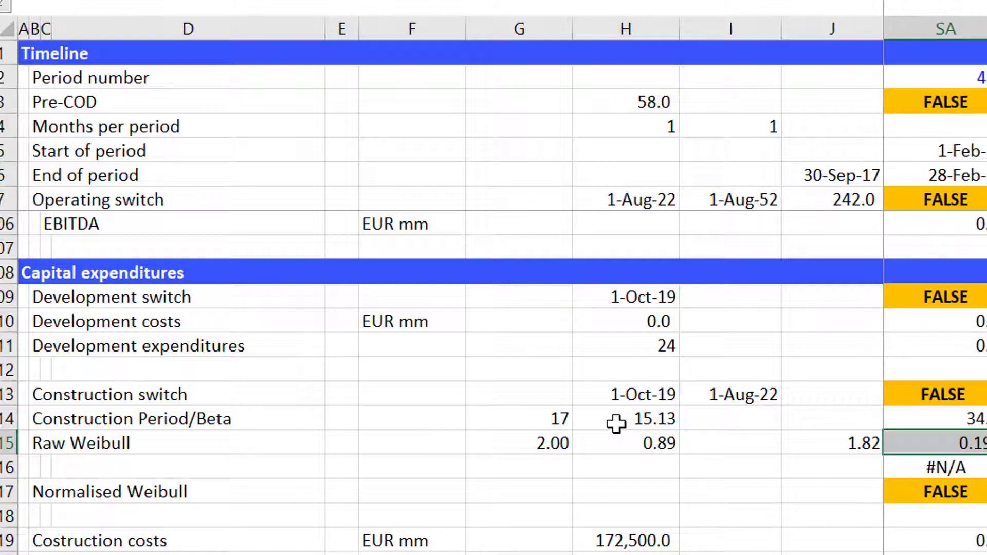
key("F11")
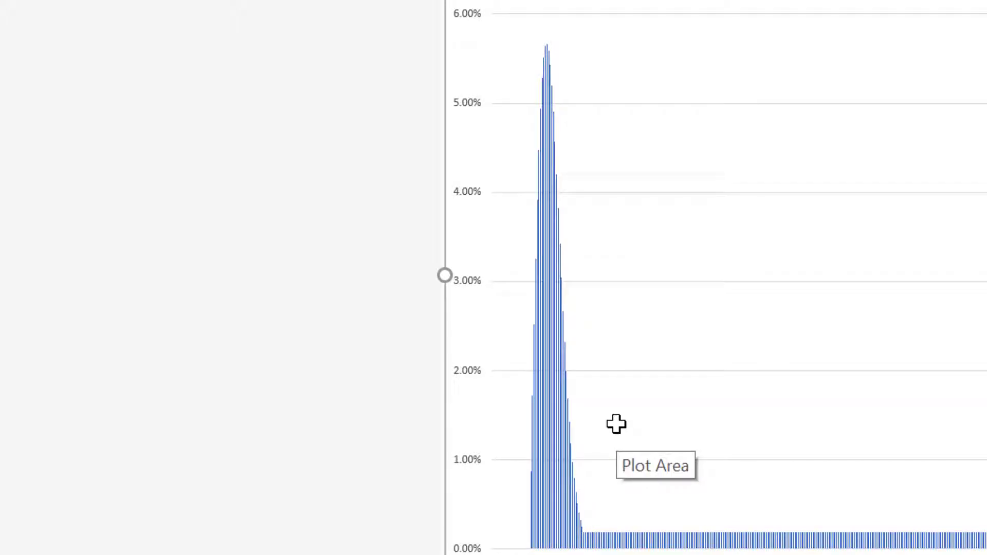
- Delete the Raw Weibull chart sheet and return to the project sheet
key("alt+h")
key("d")
key("s")
key("Return")
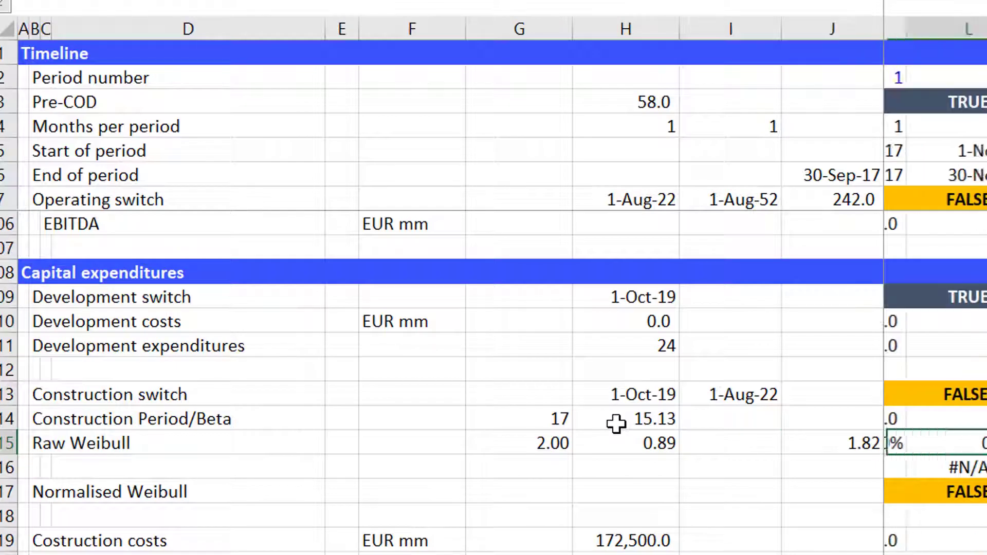
- Multiply the K115 Weibull formula by the construction switch in K113 and fill it across the timeline
key("F2")
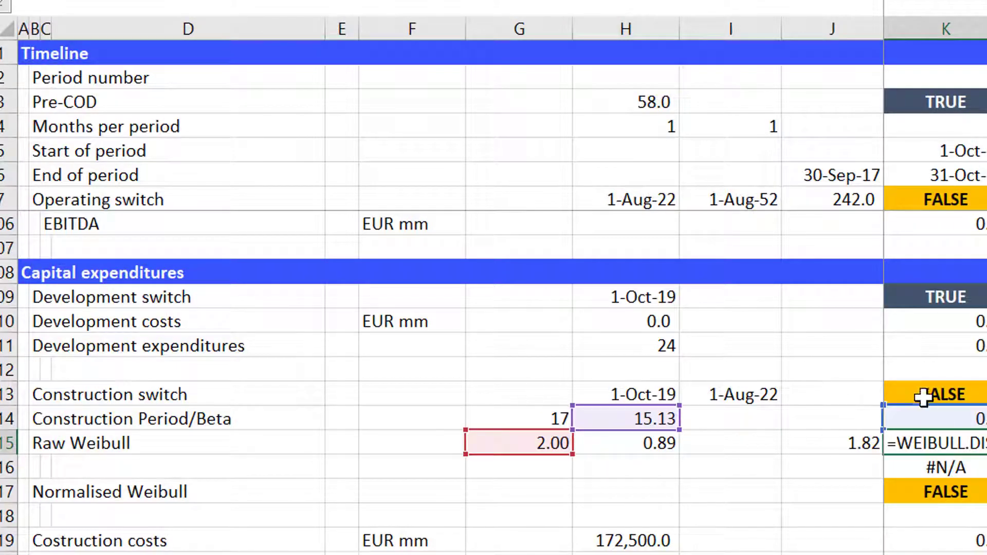
left_click(925, 389)
key("ctrl+Return")
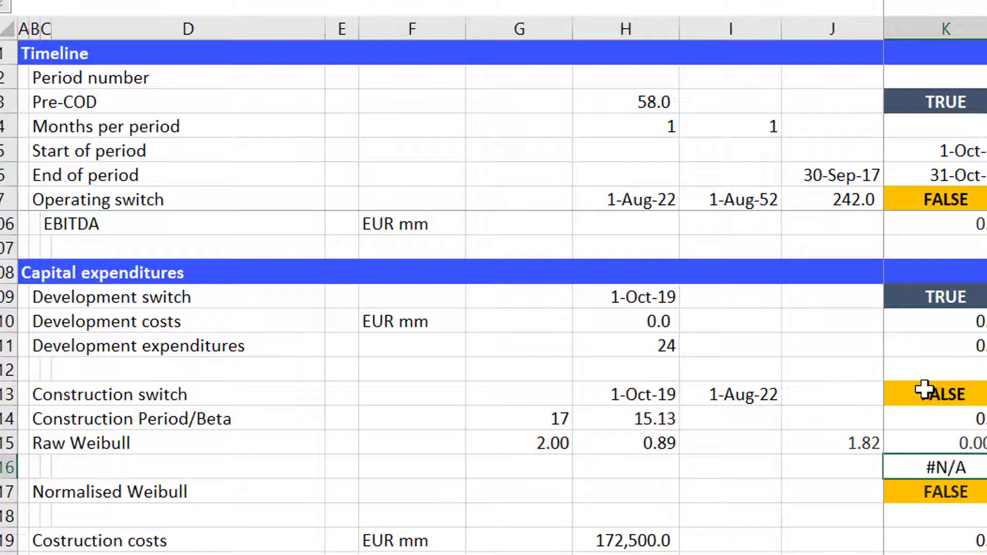
key("Right")
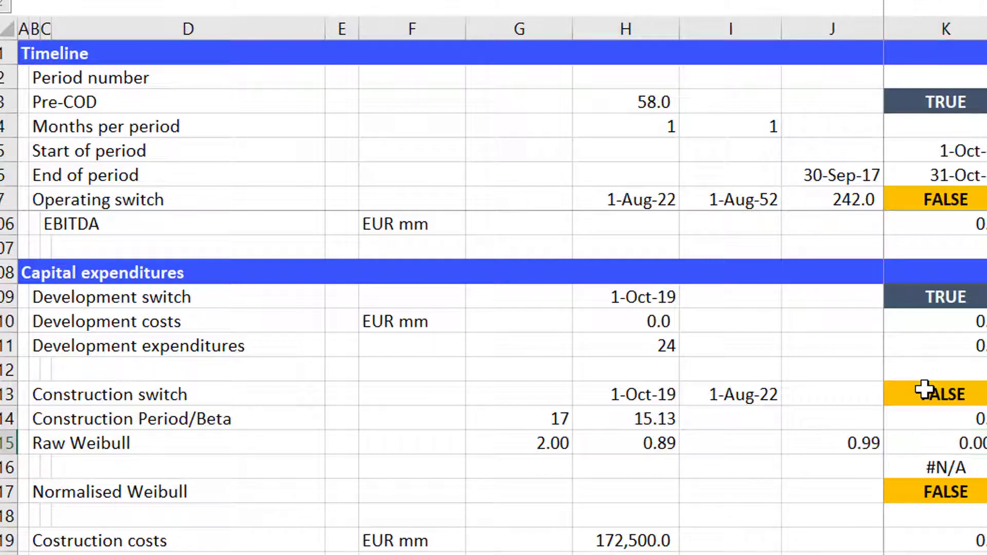
- Review the date-row formula in K116 that returns the period start date during construction
key("Left")
key("Left")
key("Left")
key("Right")
key("Right")
key("Down")
key("F2")
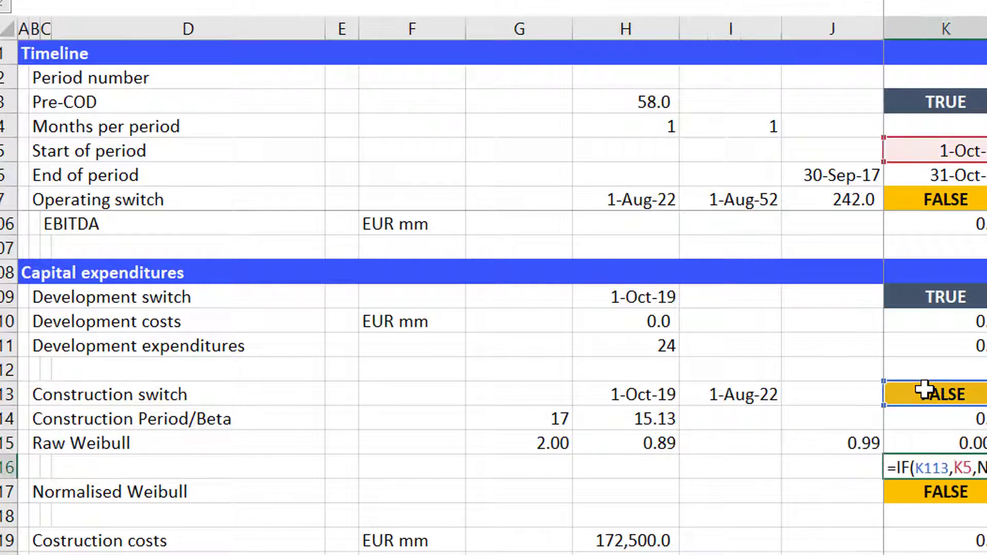
key("Escape")
key("Down")
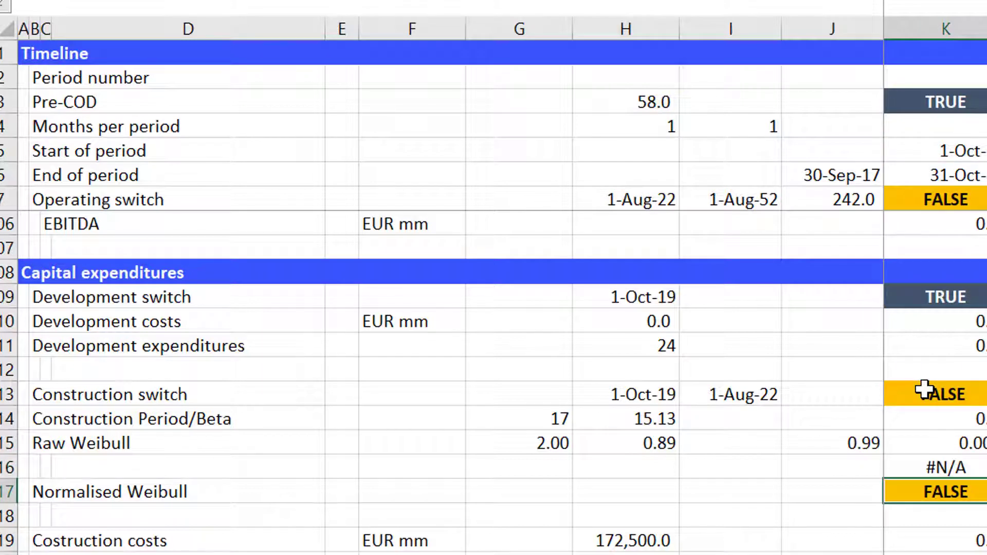
- Review the Normalised Weibull formula in K117 and its references to the construction switch and the Raw Weibull row
key("Up")
key("Up")
key("Left")
key("Right")
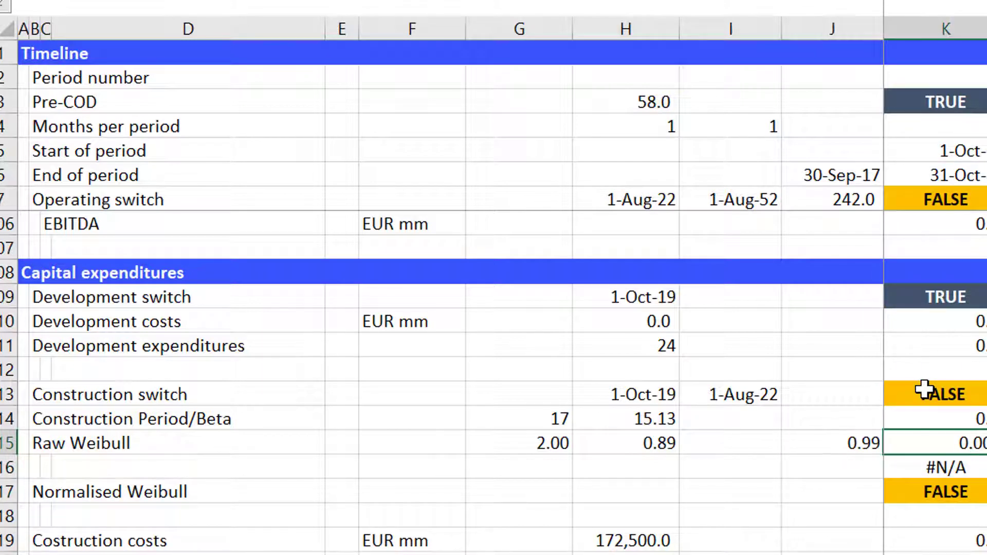
key("Up")
key("Down")
key("Down")
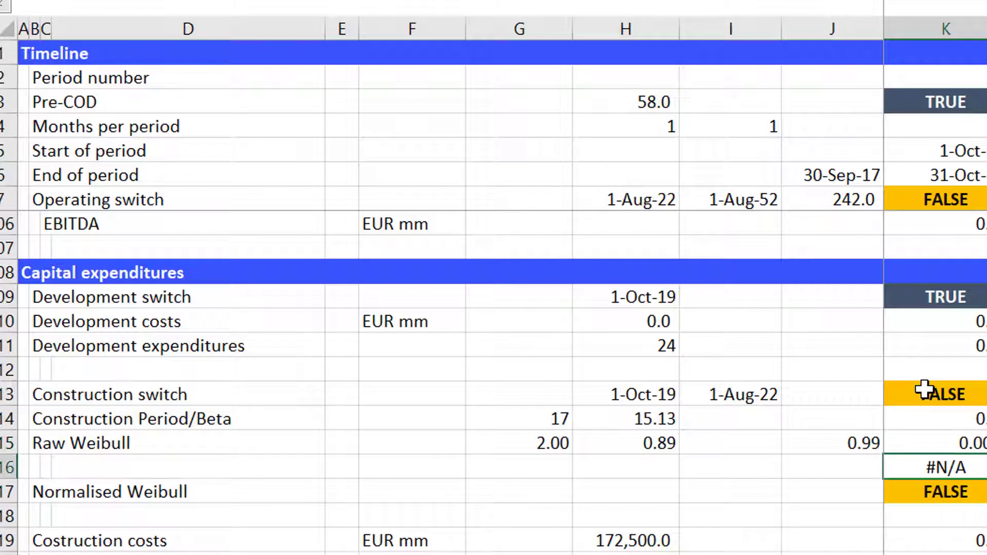
key("Down")
key("F2")
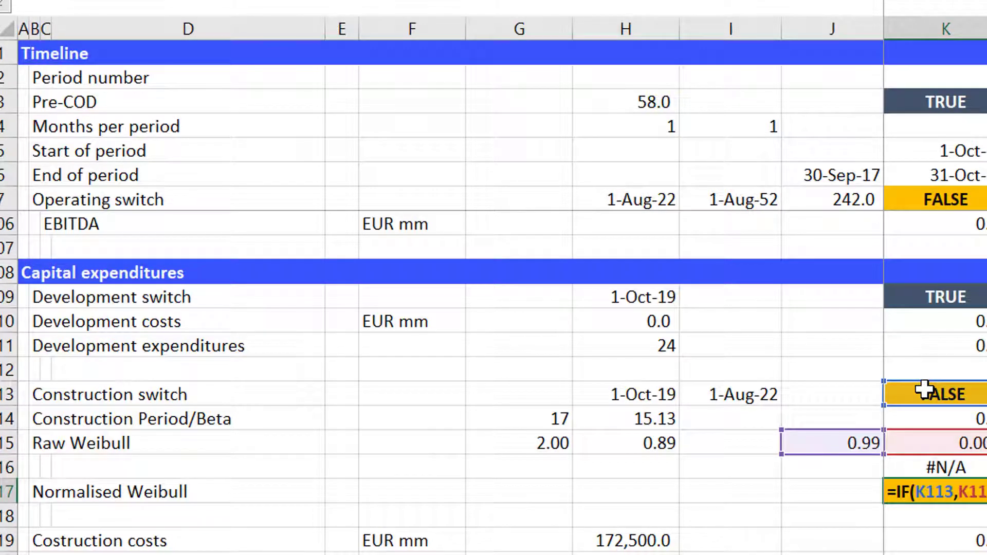
key("Escape")
key("Left")
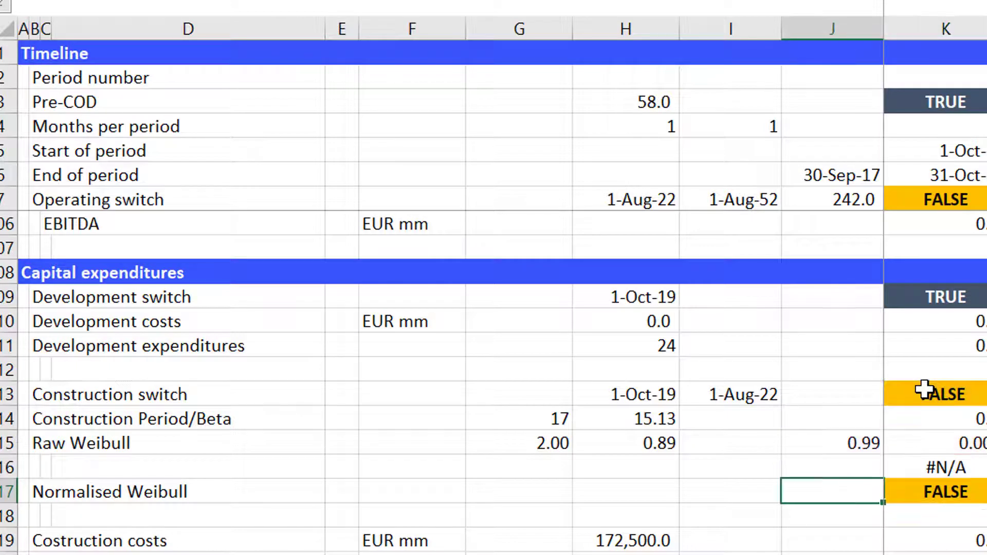
key("Right")
key("Left")
key("Right")
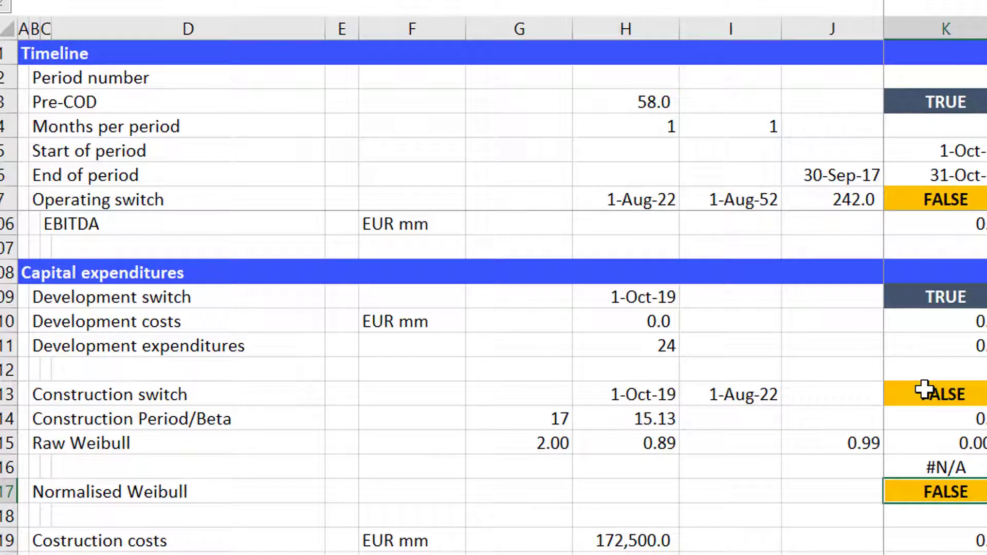
key("F2")
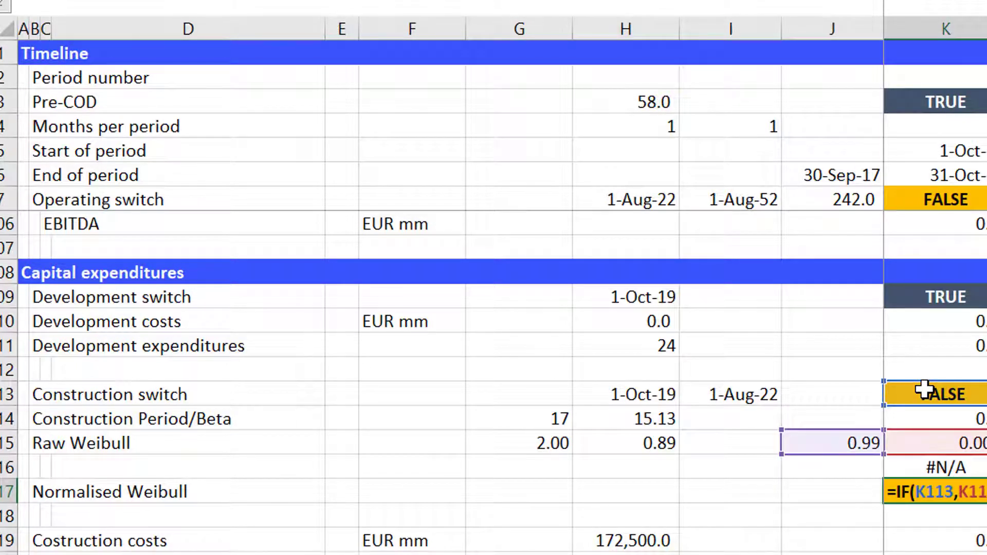
key("Escape")
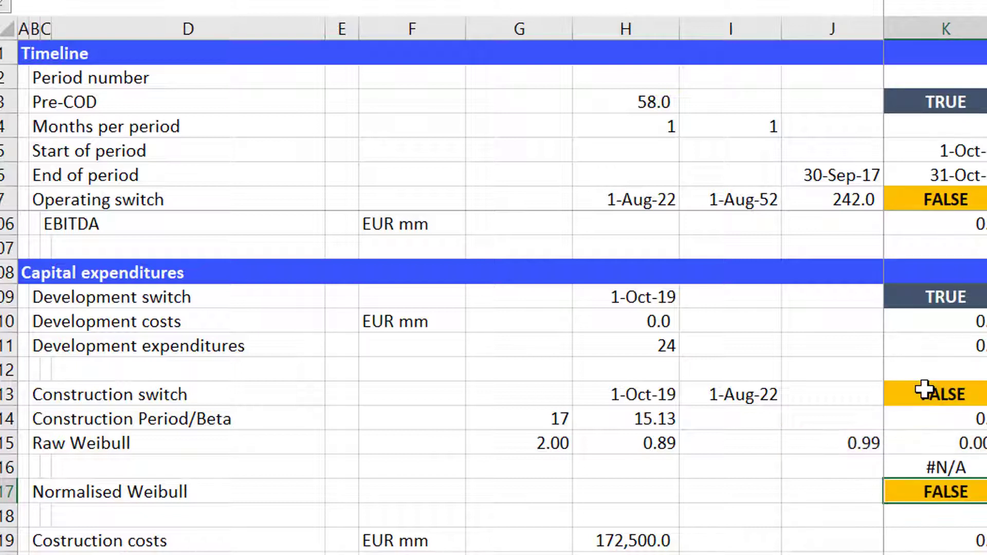
- Replace the Normalised Weibull formula in K117 with =K115/$J$115
type("=")
key("Up")
key("Up")
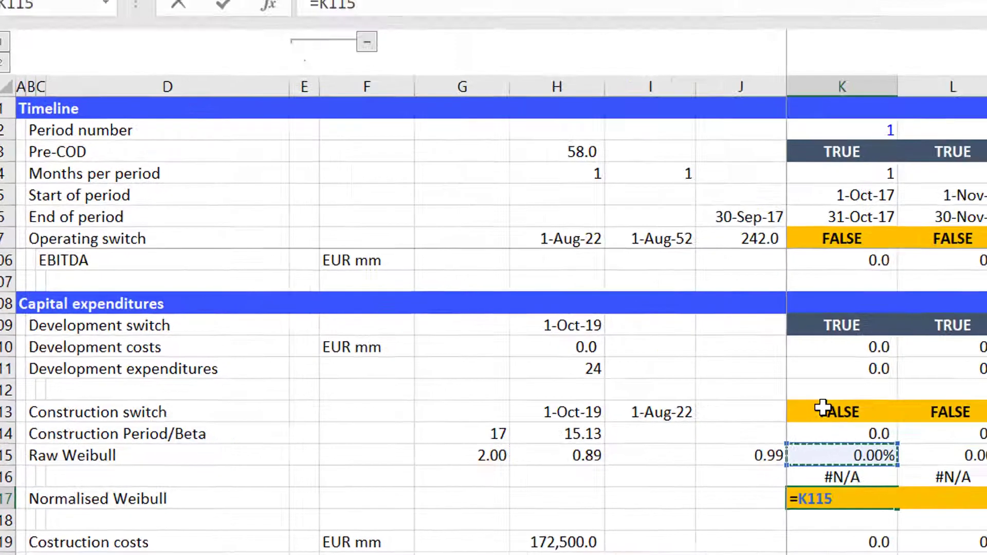
type("/")
key("Up")
key("Up")
key("Left")
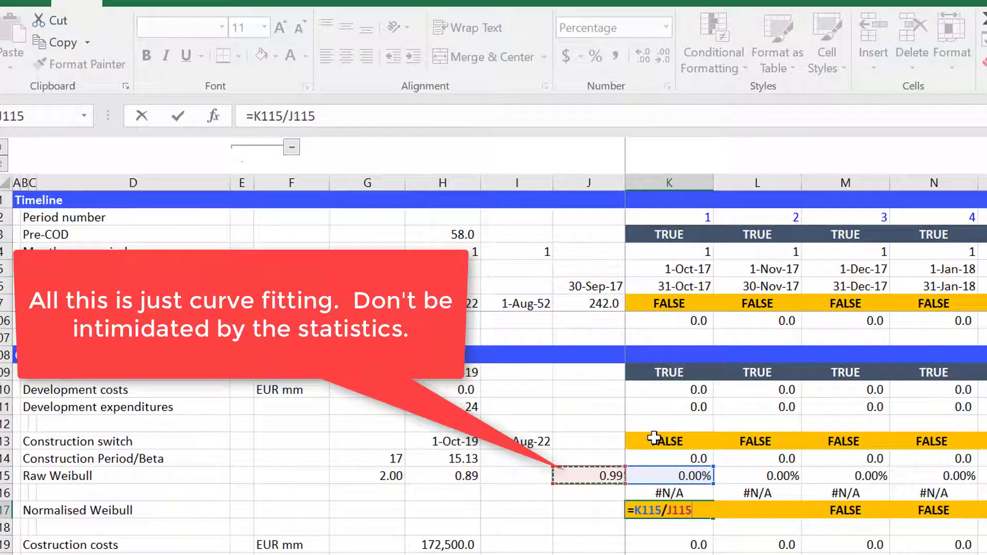
key("F4")
key("Return")
- Fill the K117 Normalised Weibull formula across the timeline
key("Up")
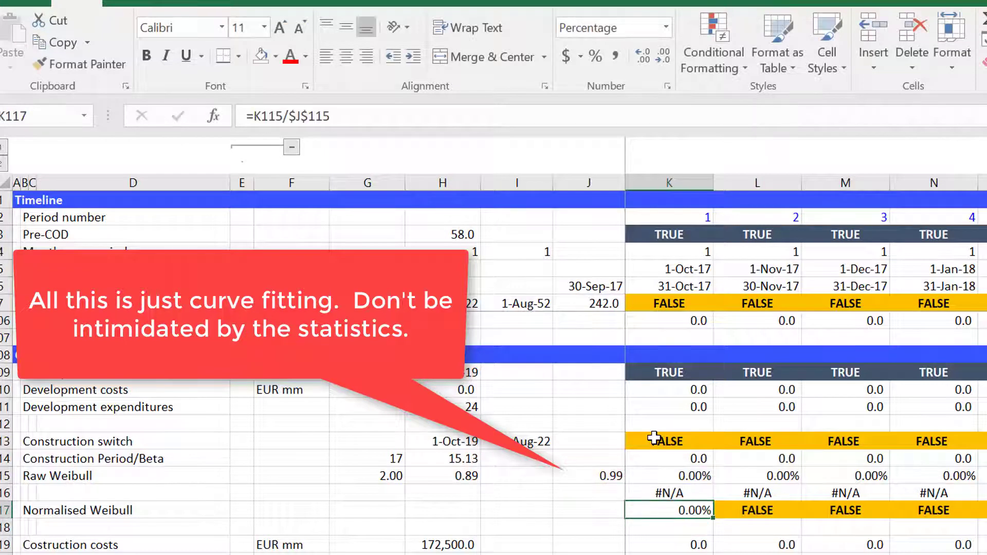
key("ctrl+shift+Right")
key("ctrl+r")
key("Left")
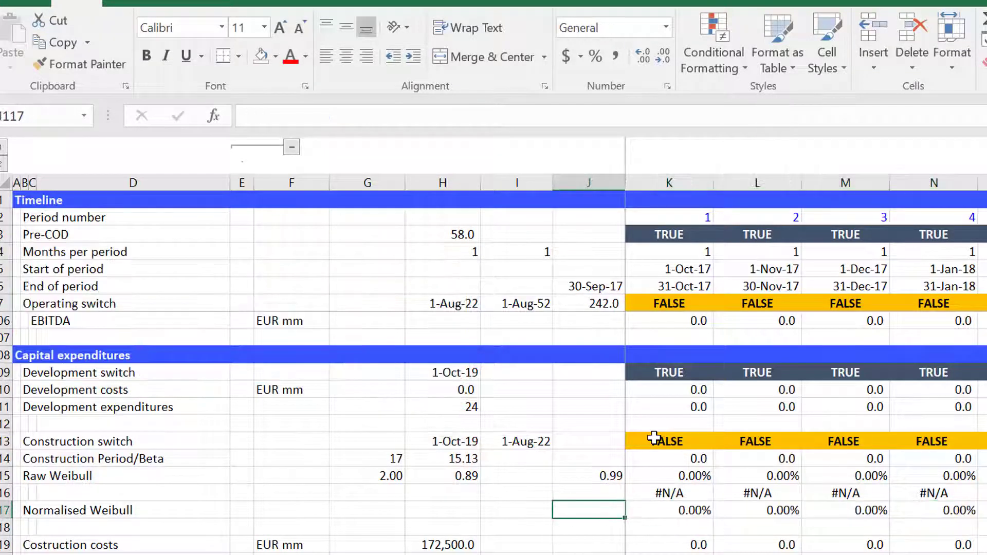
- Insert a column sparkline in H117 using the Normalised Weibull data range K117:SF117
key("Right")
key("Left")
key("Left")
key("Left")
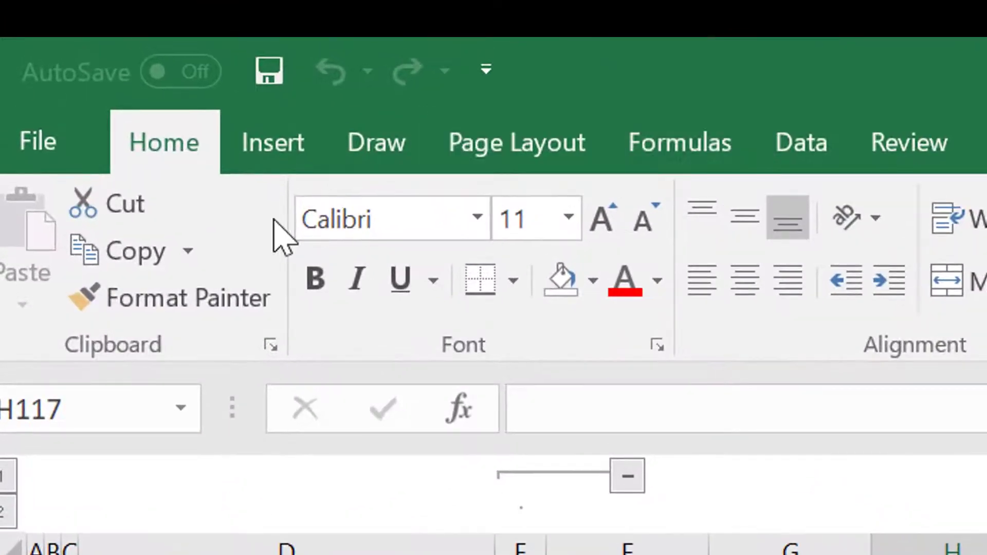
left_click(276, 166)
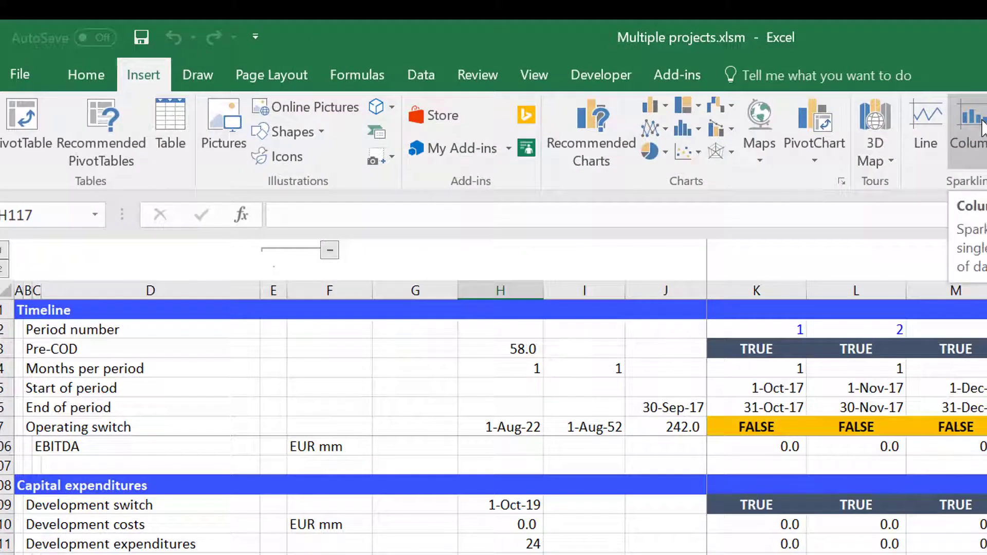
left_click(982, 126)
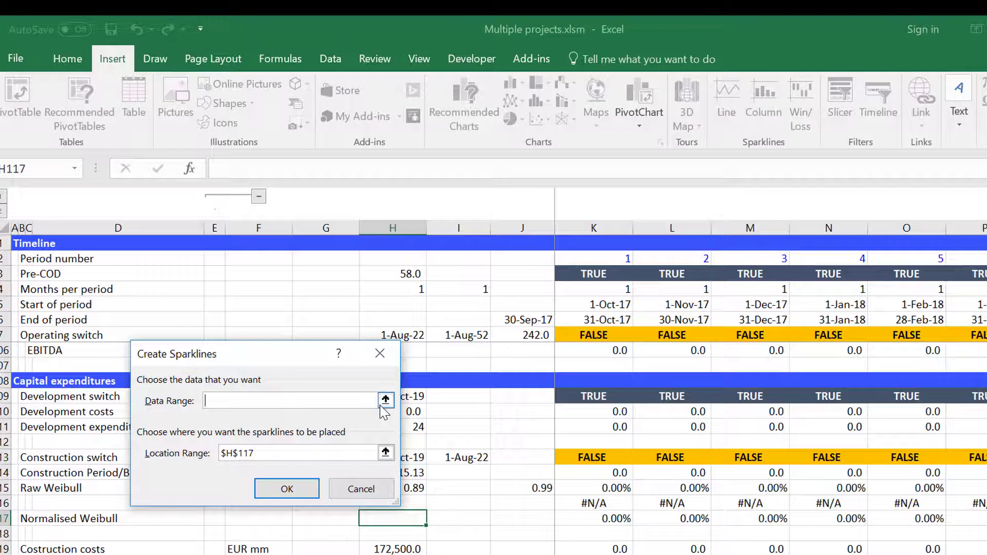
left_click(432, 446)
left_click(587, 518)
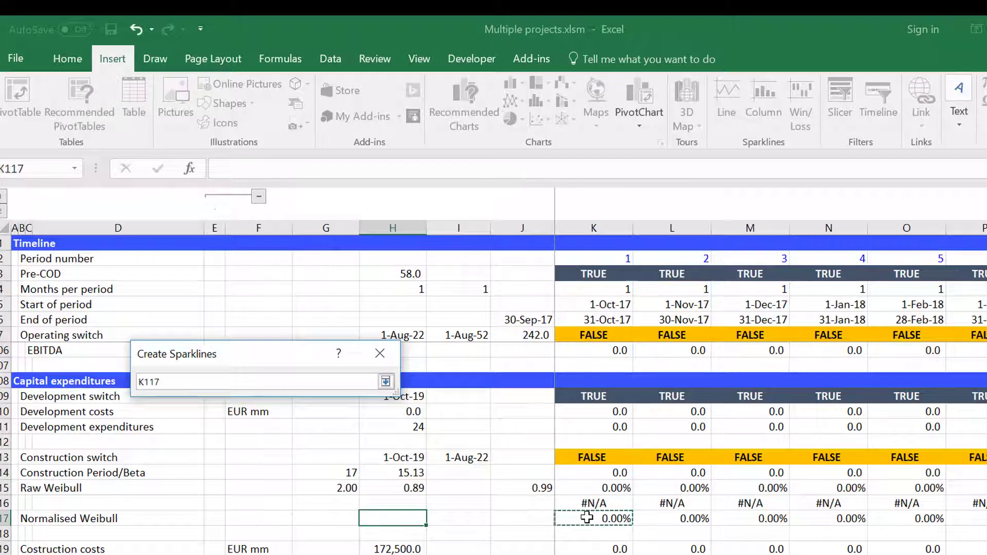
key("ctrl+shift+Right")
key("Return")
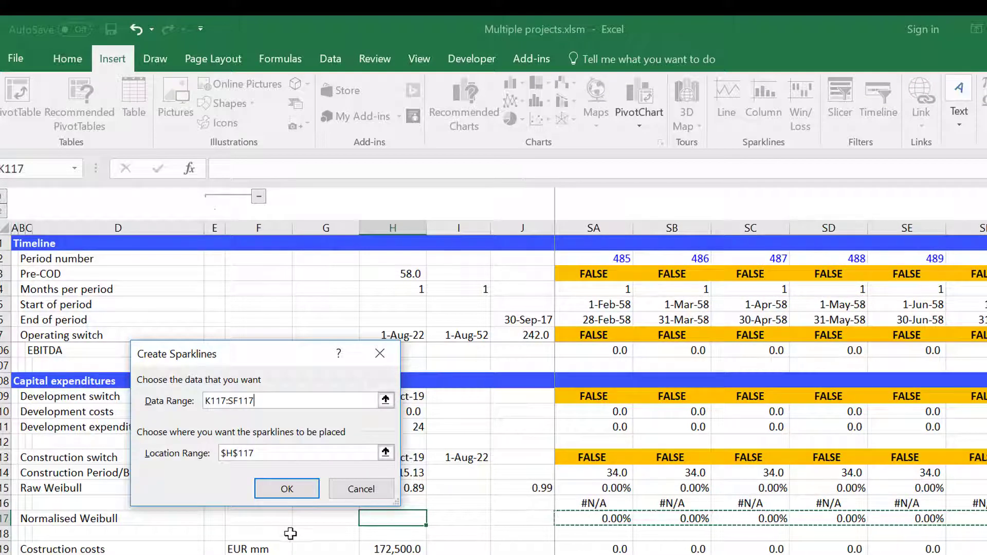
left_click(286, 488)
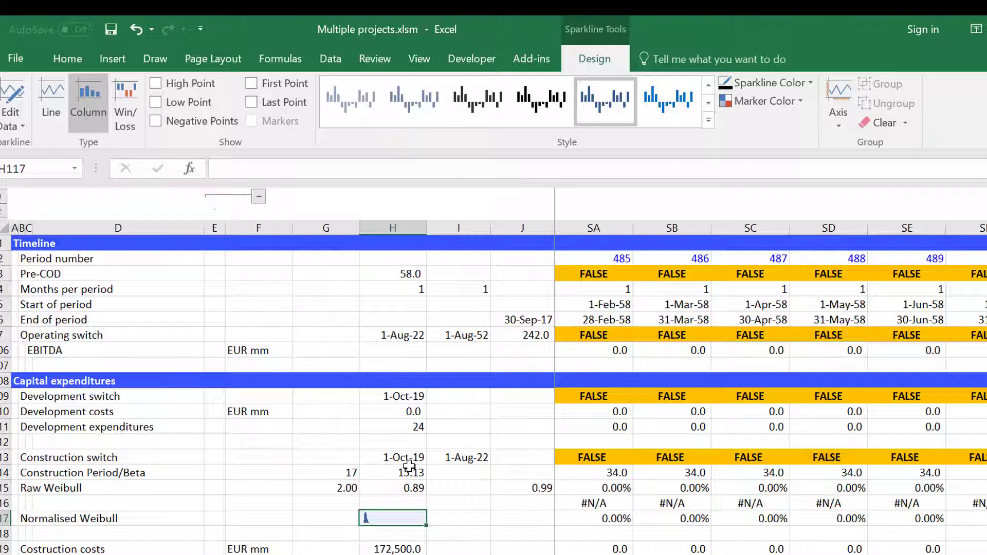
left_click(439, 518)
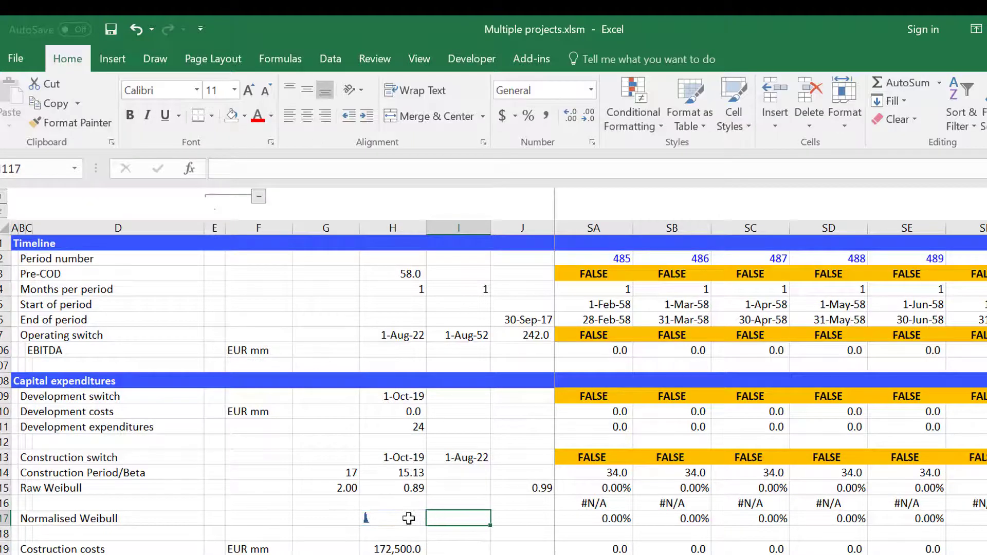
- Clear the column sparkline from H117
right_click(409, 518)
mouse_move(470, 353)
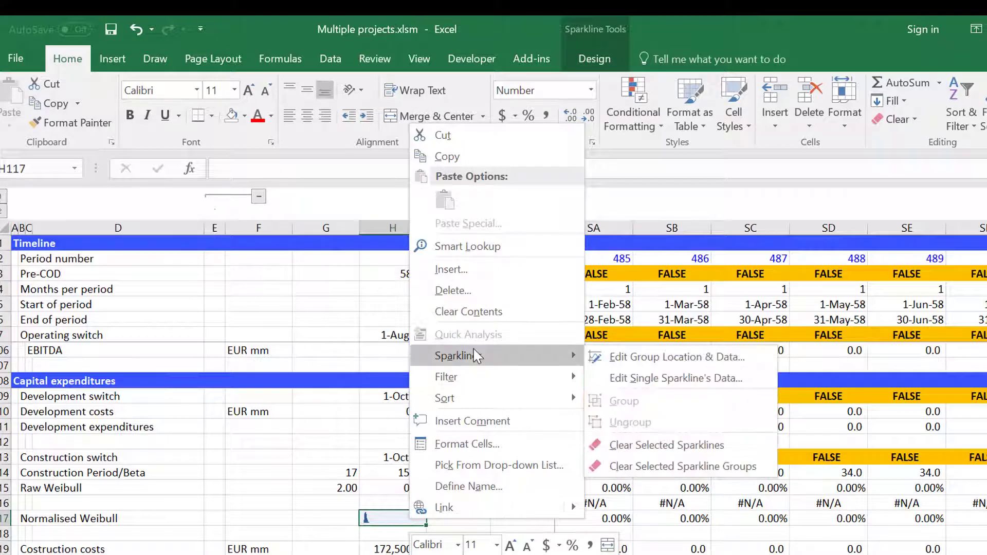
left_click(654, 445)
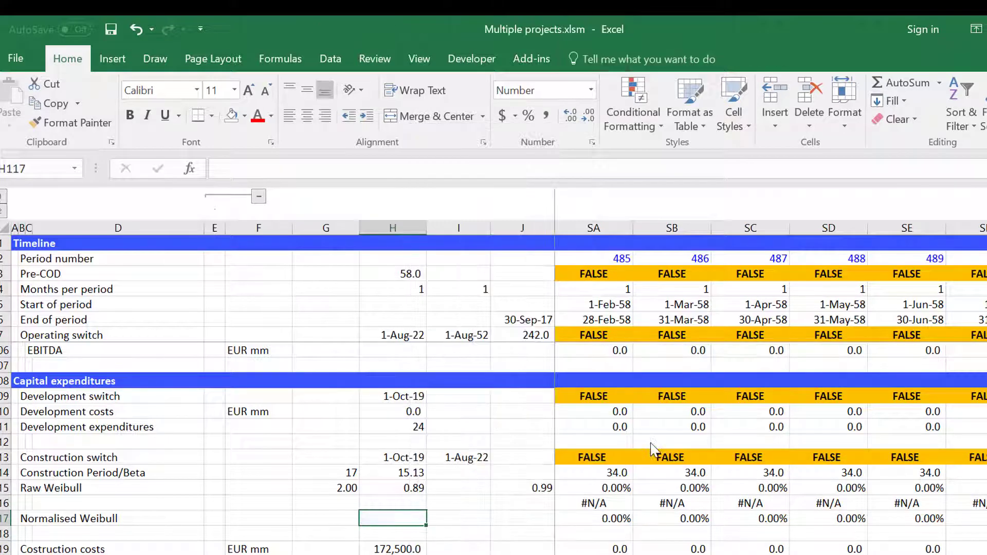
- Re-enter the date-row formula in K116 as =IF(K113,K5,NA())
key("Up")
key("Up")
key("Up")
key("Right")
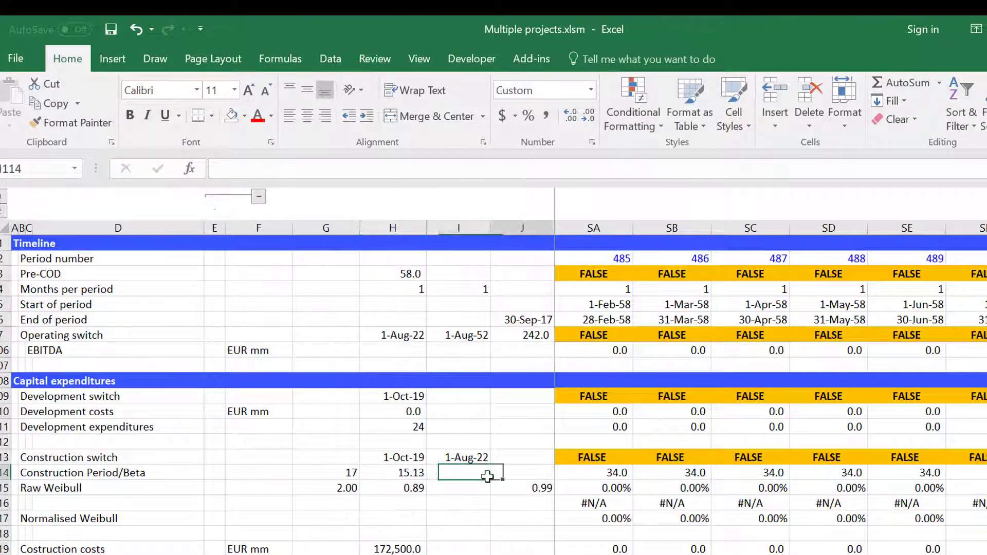
key("Down")
key("Right")
key("Right")
key("Down")
key("Left")
key("Left")
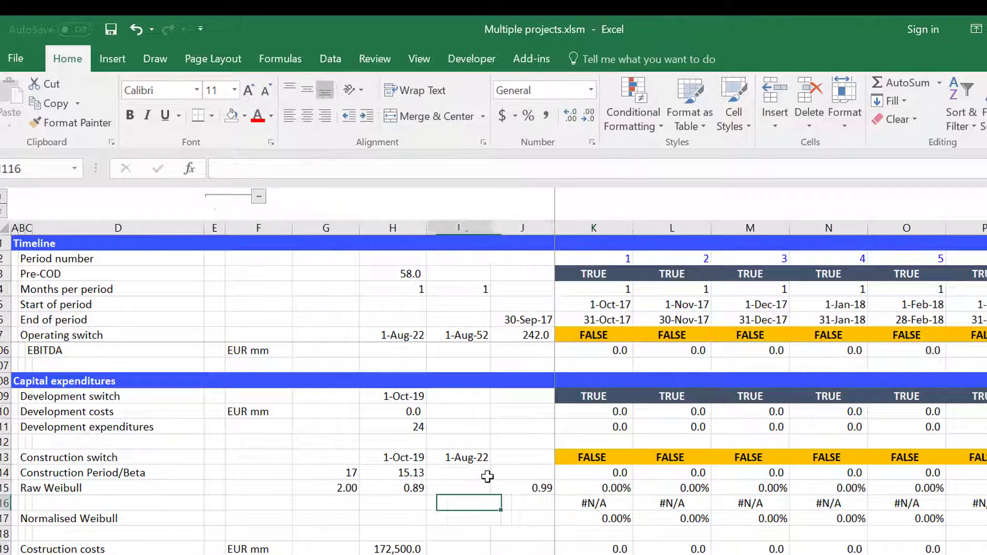
key("Right")
key("Right")
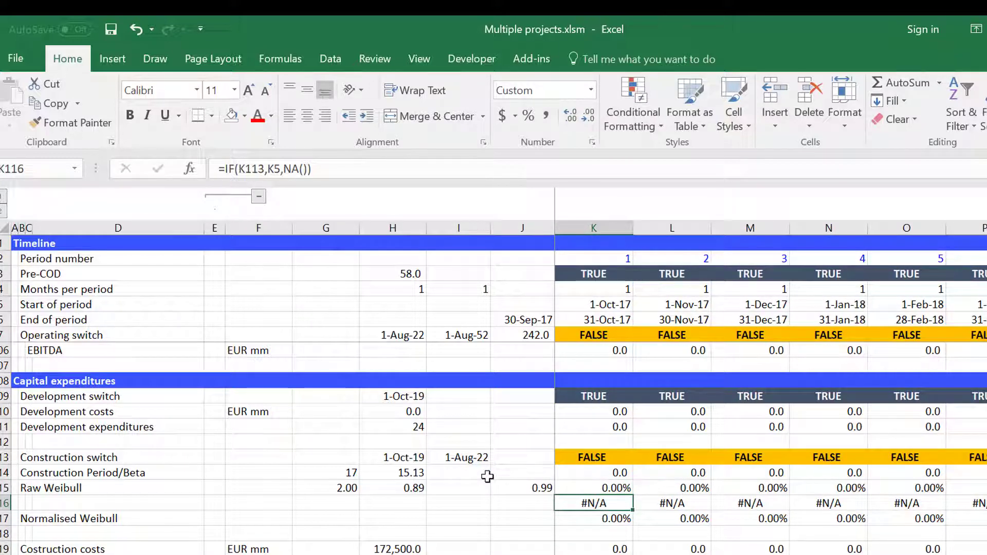
type("=")
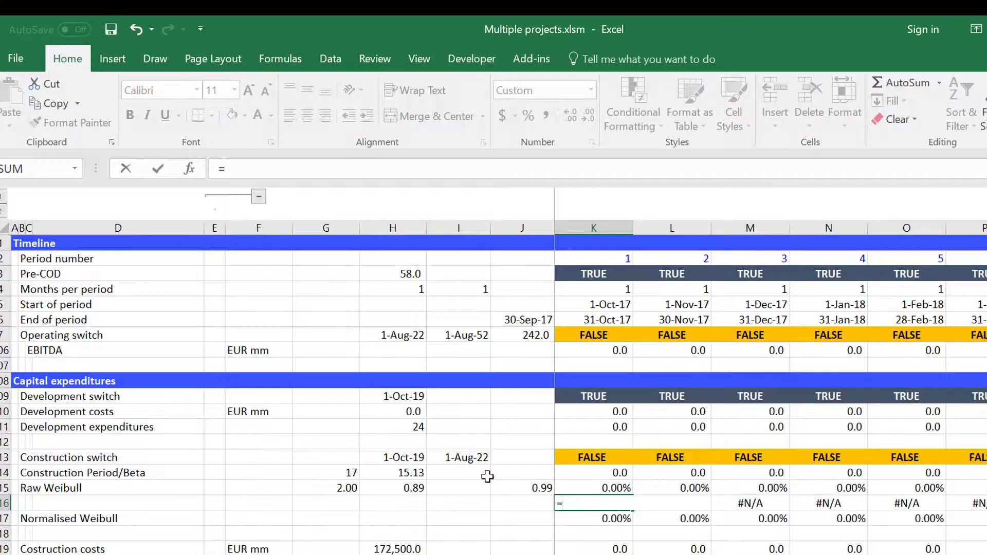
type("if(")
key("Up")
key("Up")
key("Up")
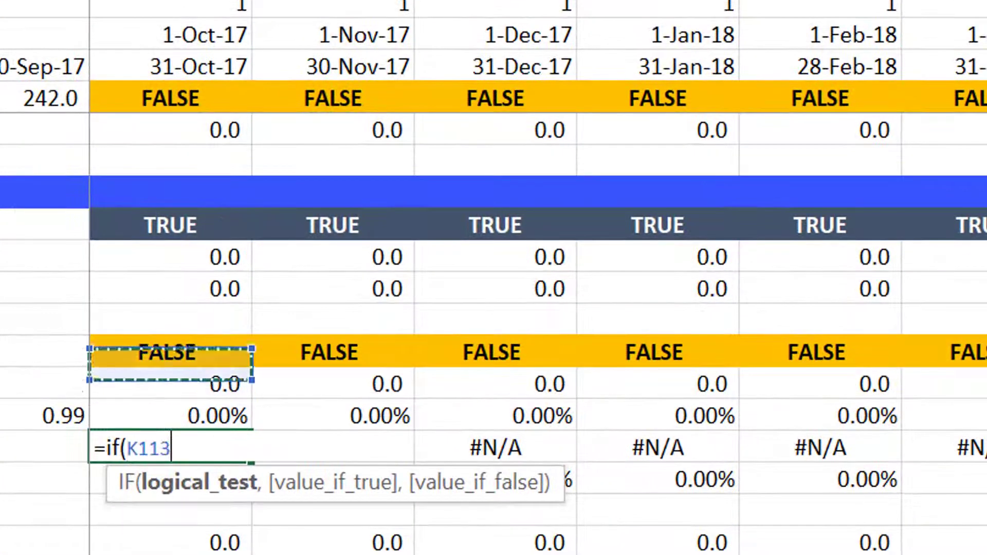
type(",")
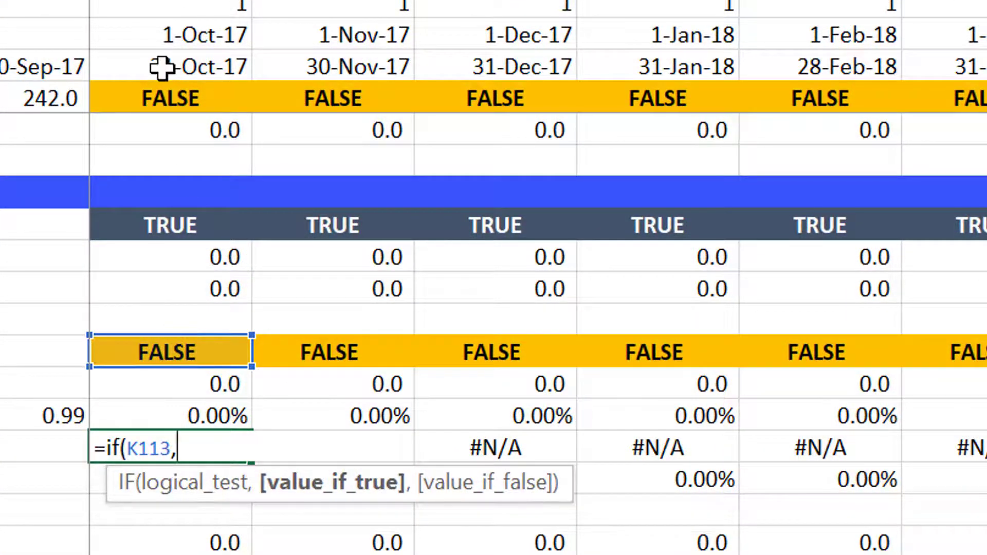
left_click(172, 38)
type(",")
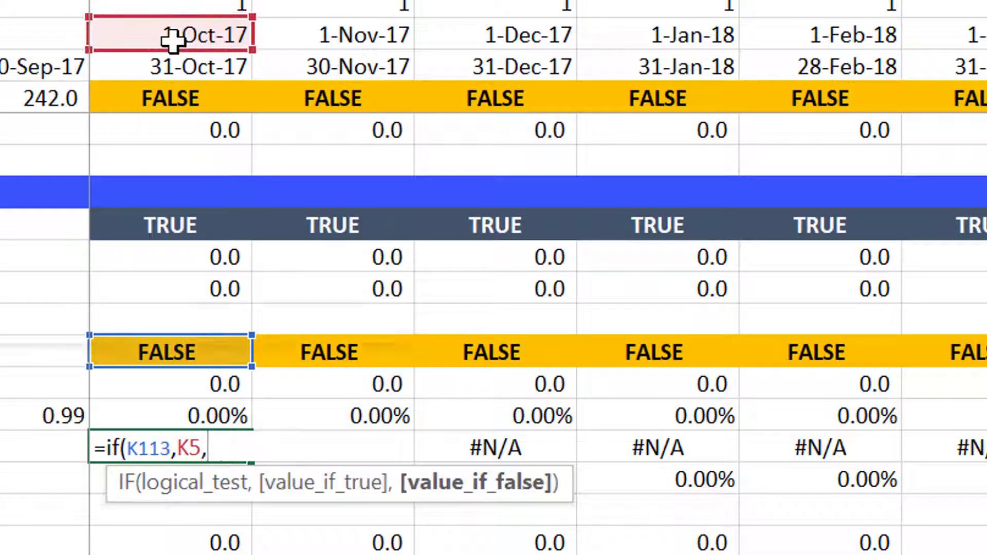
type("na())")
key("Return")
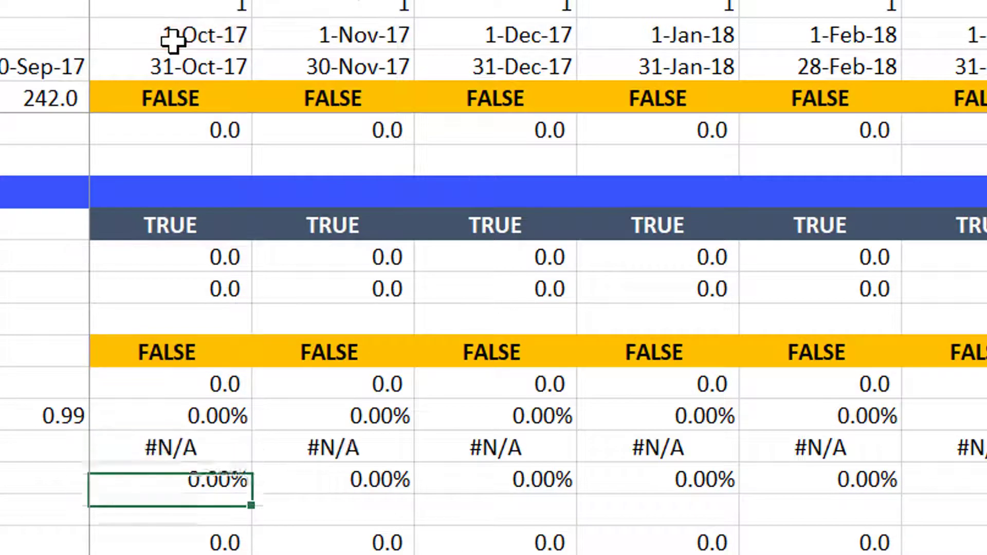
key("Up")
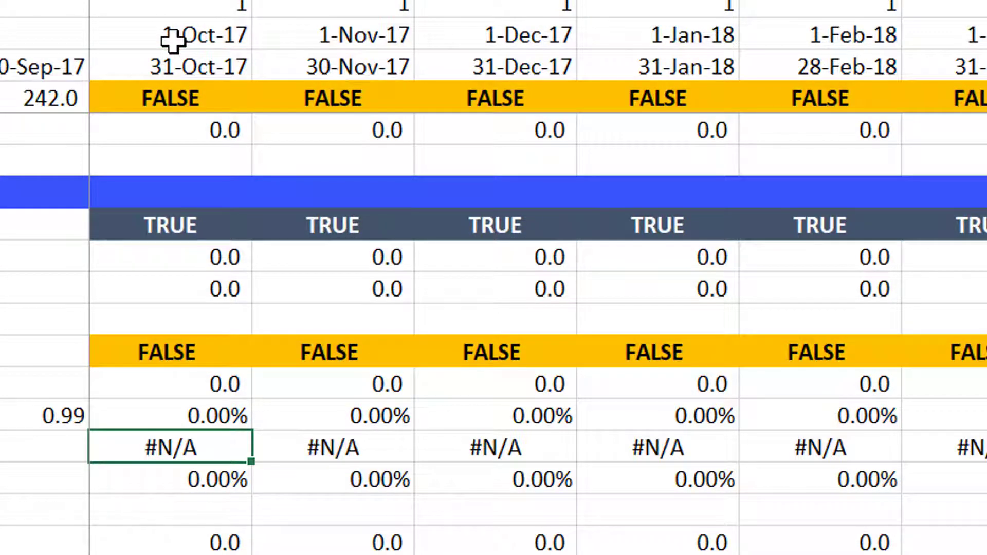
key("ctrl+shift+Right")
key("ctrl+shift+Left")
- Insert a column sparkline in H117 based on the Normalised Weibull range K117:SF117
key("Down")
key("Up")
key("Left")
key("Down")
key("Left")
key("Left")
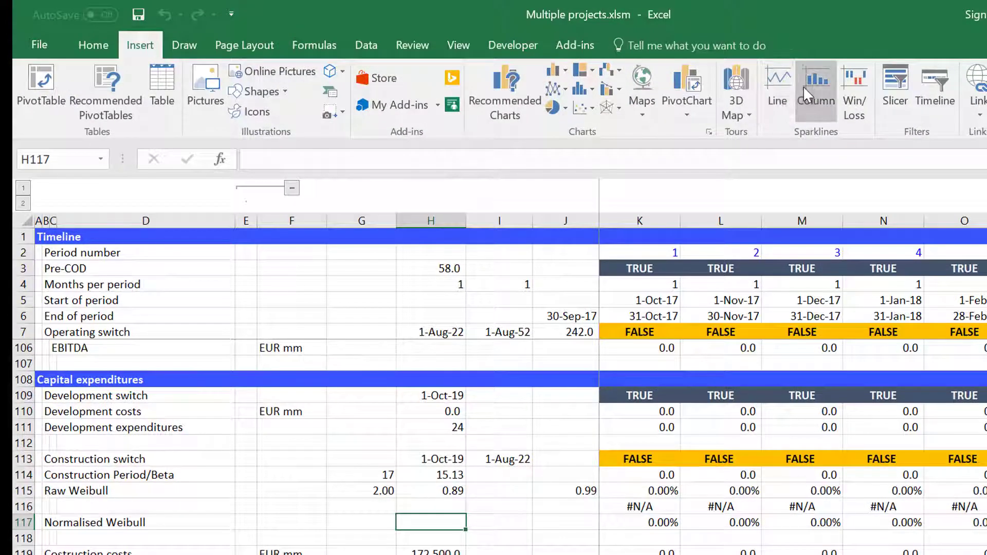
left_click(803, 85)
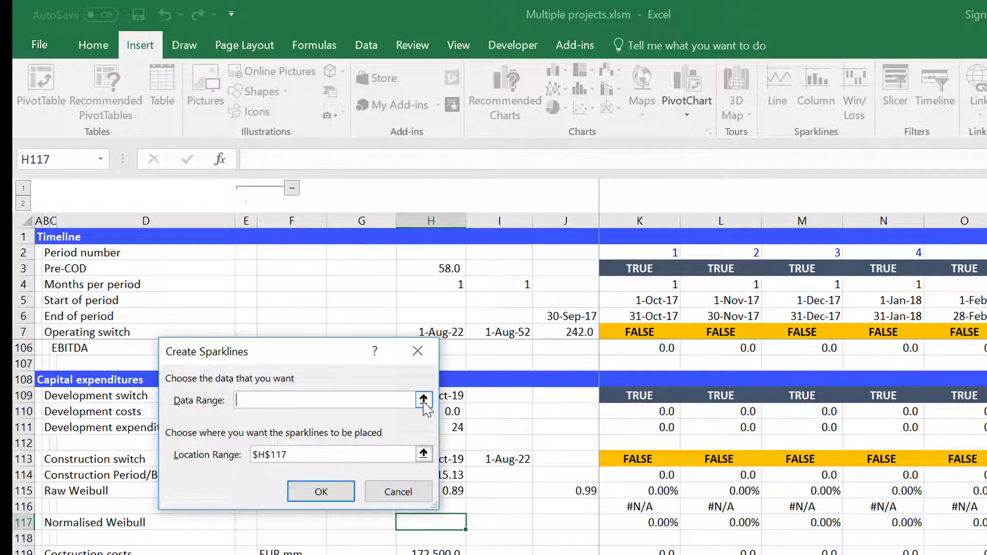
left_click(424, 400)
left_click(656, 526)
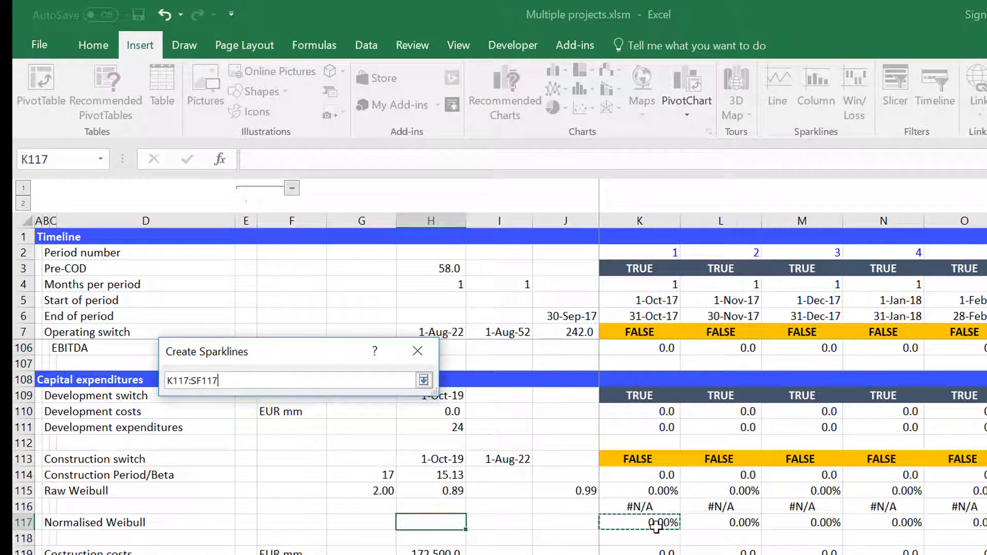
key("Return")
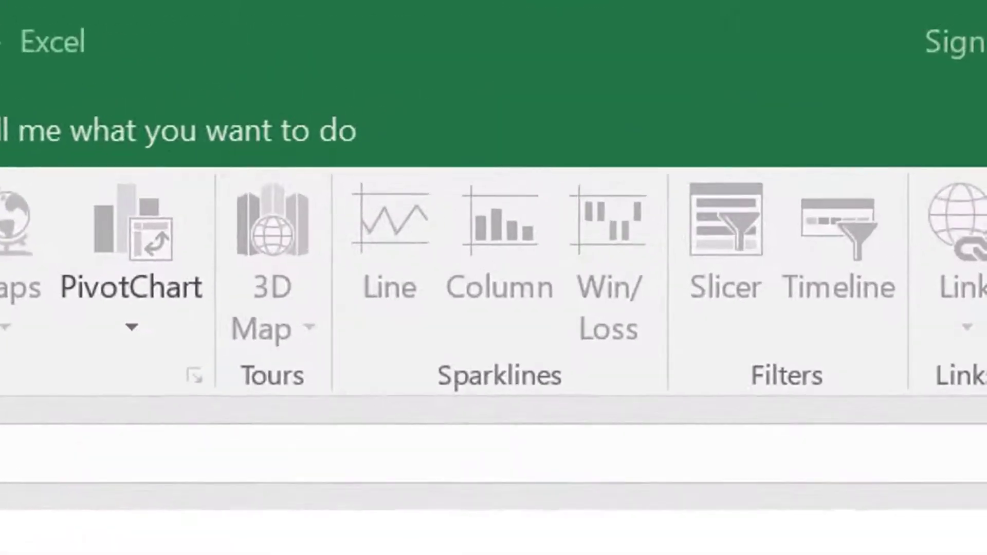
key("Return")
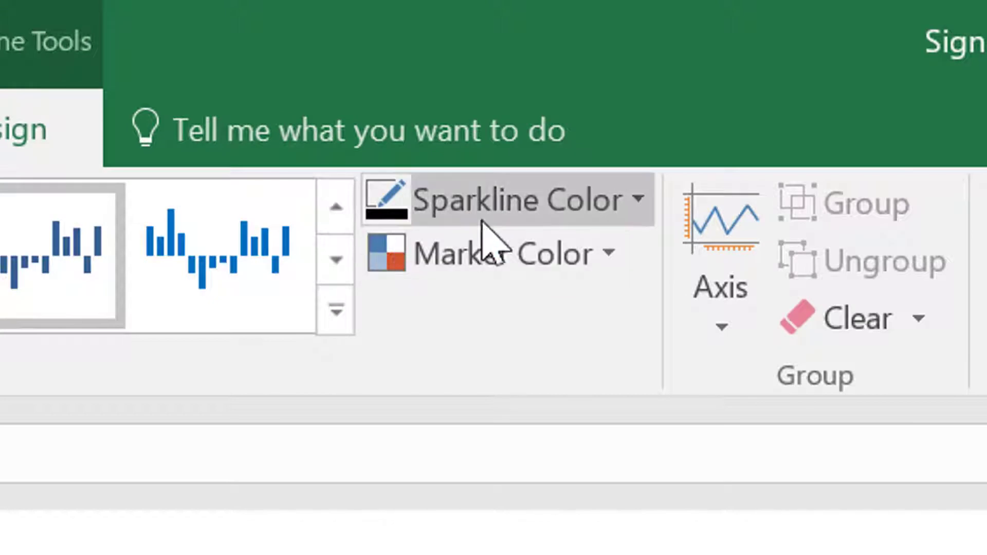
- Set the H117 sparkline's horizontal axis to the date type, using K116:SF116 as its date range
left_click(723, 323)
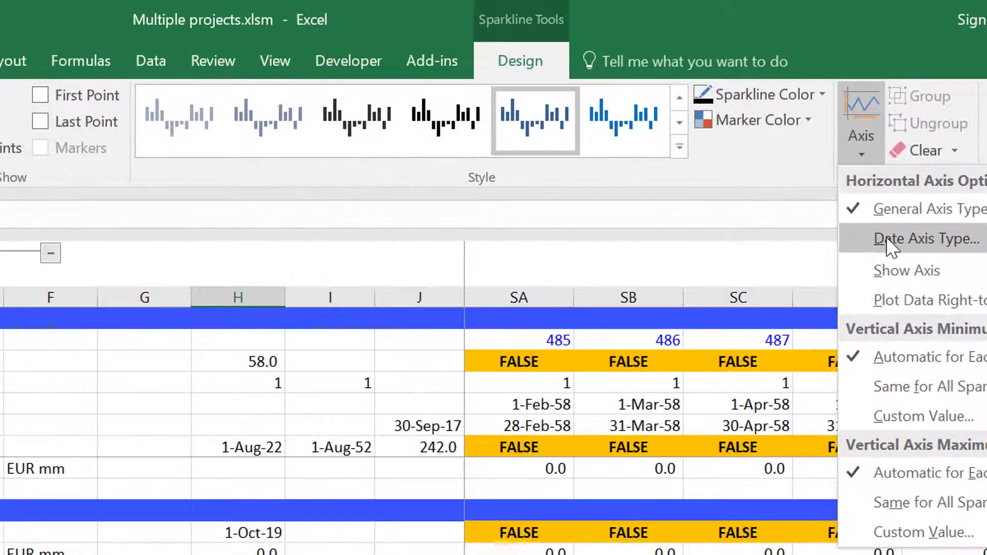
left_click(761, 506)
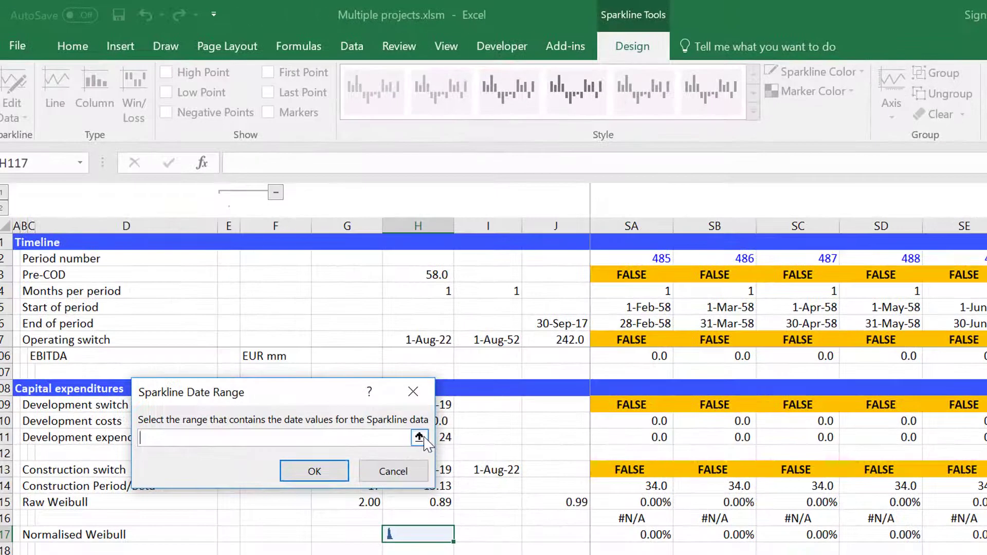
left_click(420, 437)
left_click(607, 518)
key("Left")
key("Left")
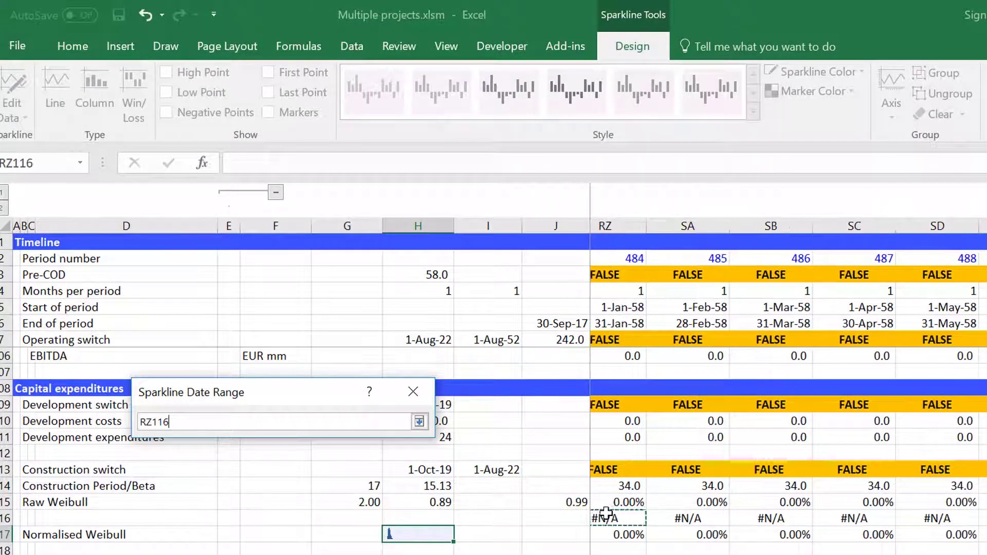
key("ctrl+Left")
key("Right")
key("Left")
key("Left")
key("Left")
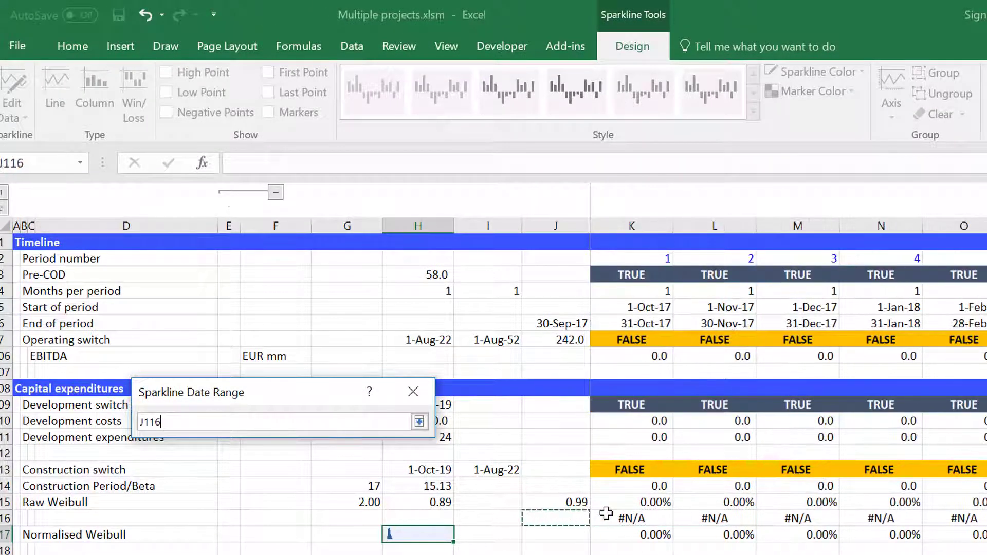
key("Right")
key("Right")
key("ctrl+shift+Right")
key("Return")
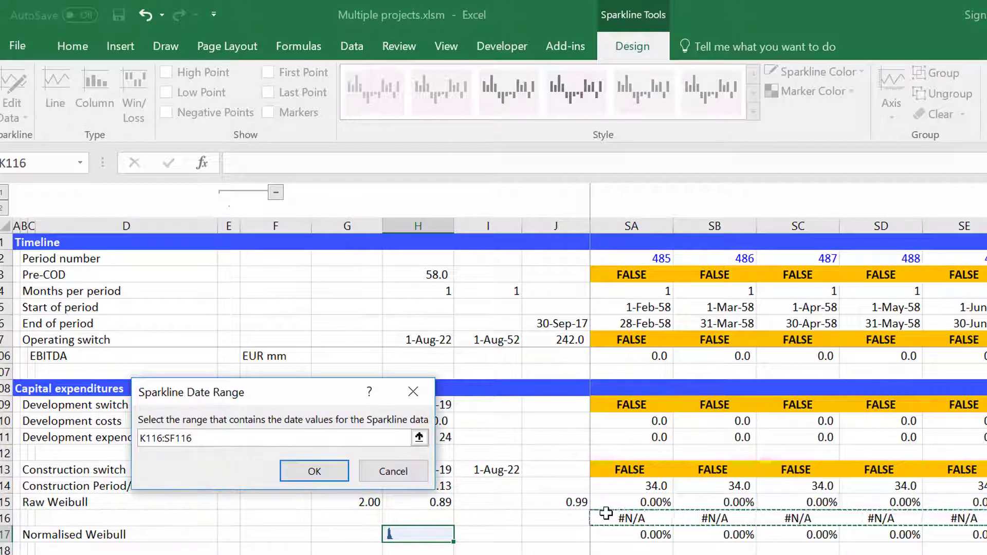
key("Return")
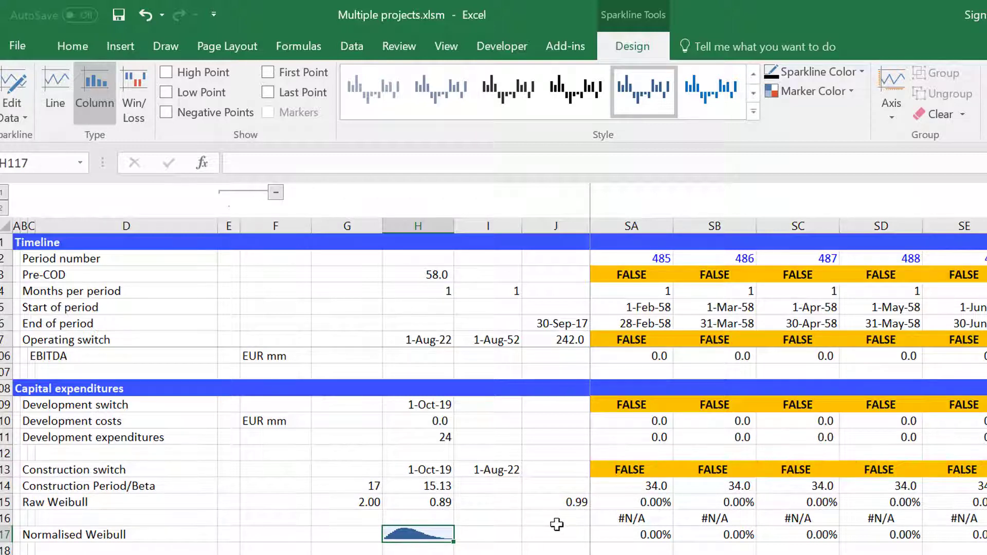
- Look through the sheet from the Weibull rows to the CFADS sparkline in H166 of the Repayment section
left_click(516, 509)
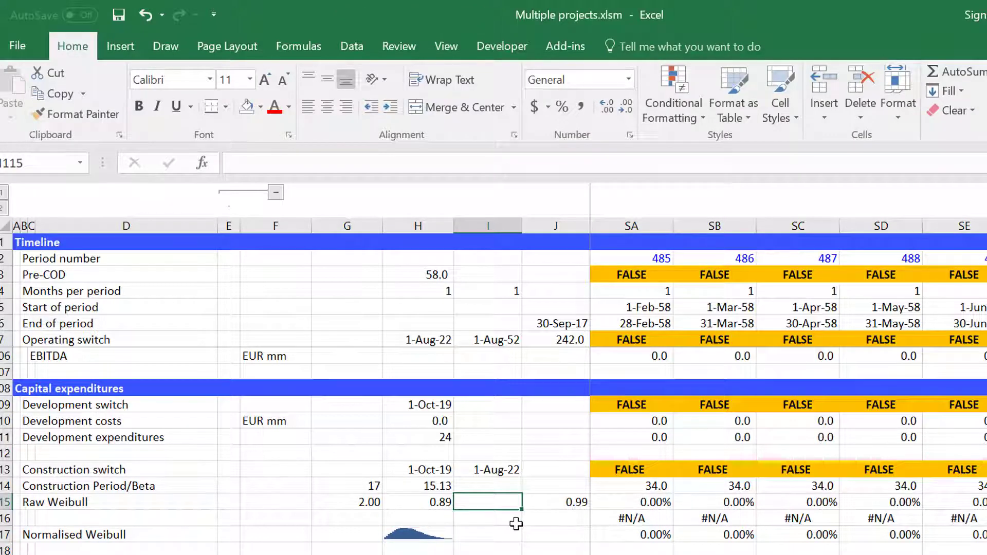
scroll(516, 524, "up", 4)
scroll(516, 524, "down", 4)
key("Left")
key("Left")
key("Down")
key("Down")
key("Right")
key("Page_Down")
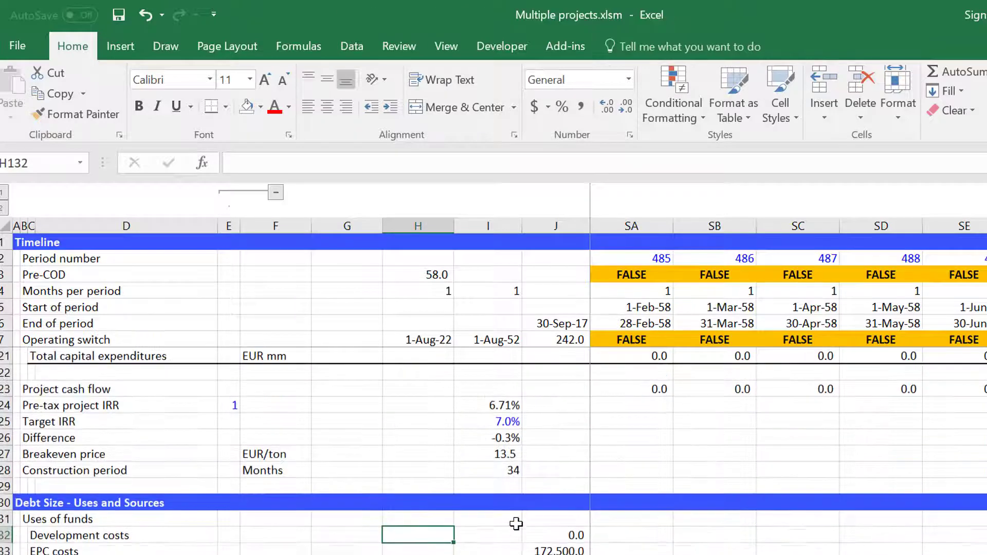
key("Page_Down")
key("Page_Down")
key("Down")
key("Down")
key("Down")
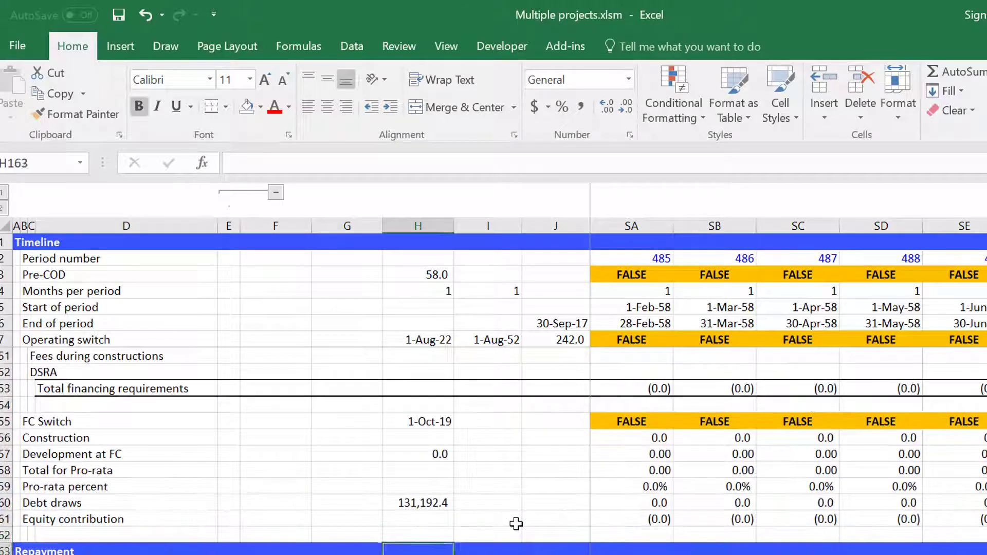
key("Down")
key("Down")
key("Down")
key("Down")
key("Down")
key("Down")
key("Down")
key("Down")
key("Up")
key("Up")
key("Up")
key("Up")
key("Up")
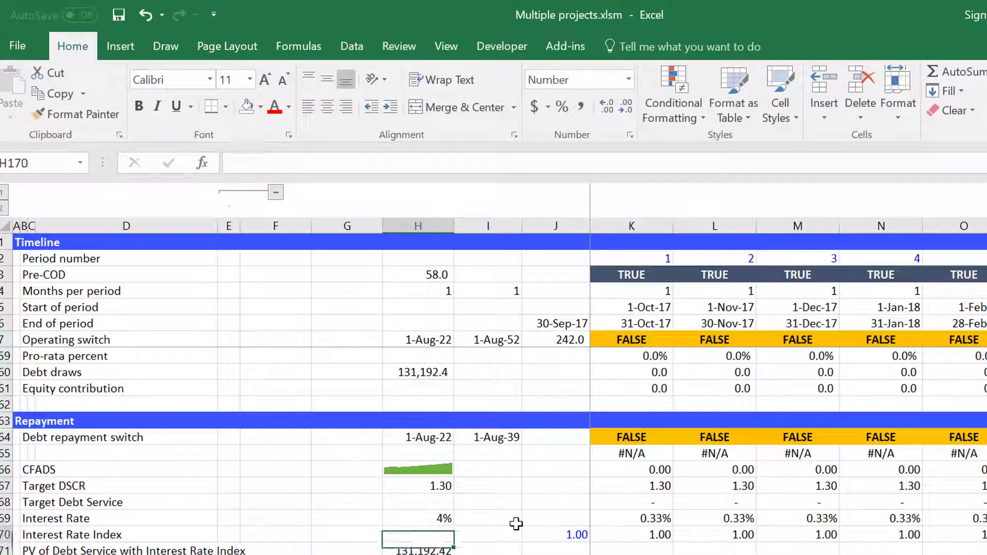
key("Up")
key("Up")
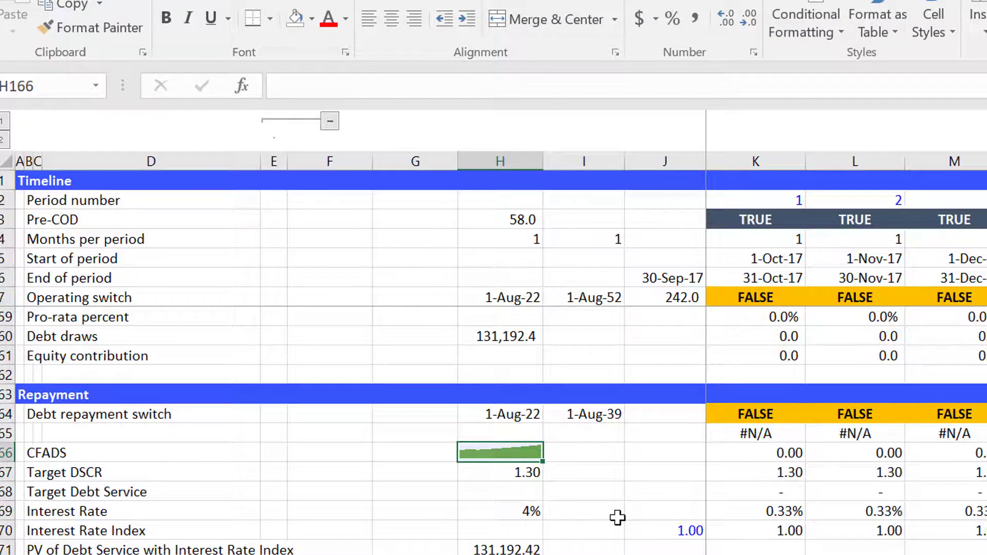
- Examine the Repayment section from Target DSCR and debt service down to the debt balance and interest rows
key("Down")
key("Down")
key("Down")
key("Down")
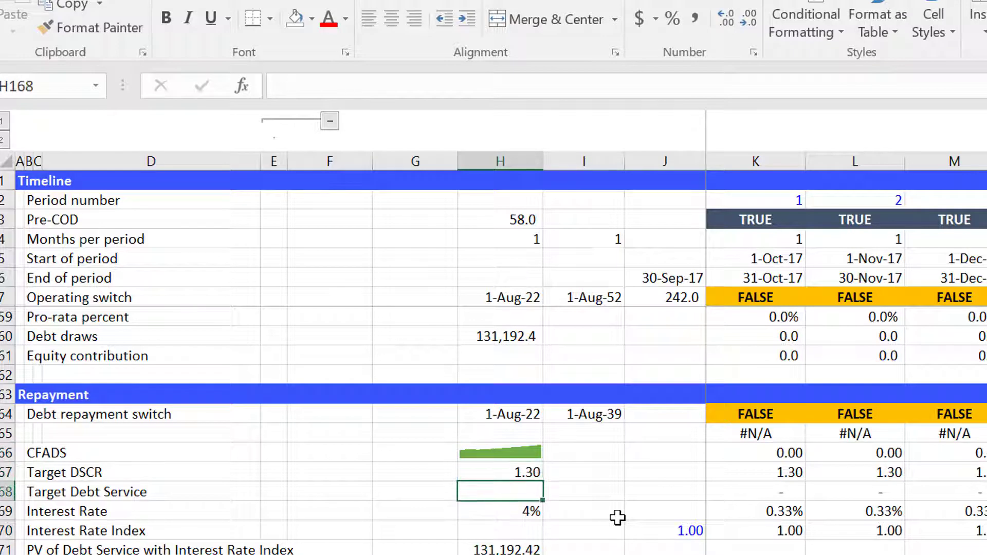
key("Down")
key("Down")
key("Down")
key("Down")
key("Down")
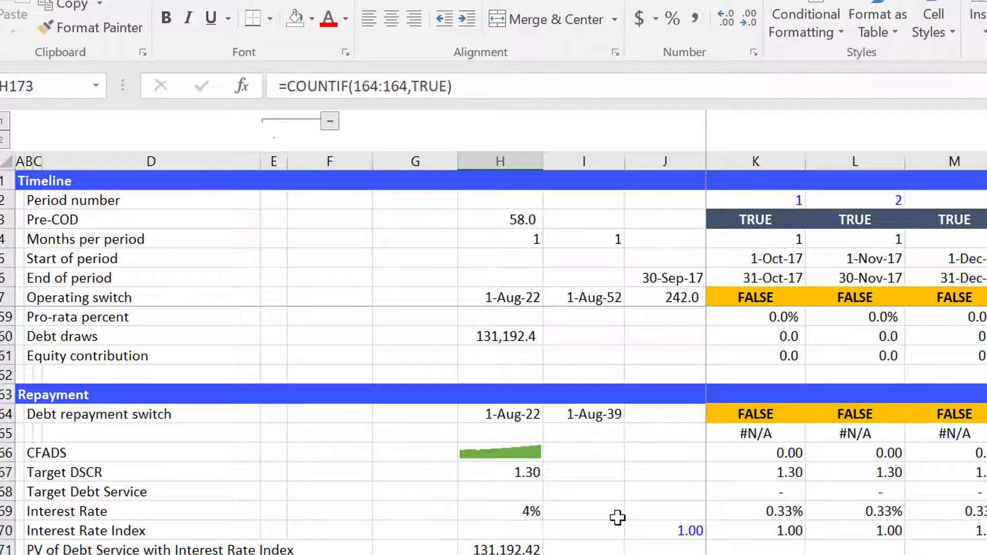
key("Up")
key("Up")
key("Up")
key("Up")
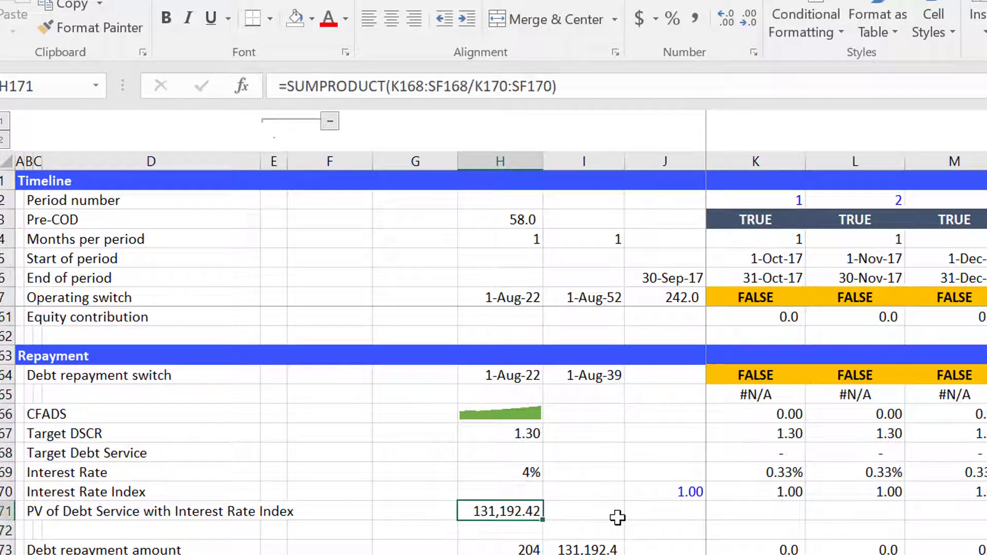
key("Down")
key("Down")
key("Up")
key("Down")
key("Down")
key("Down")
key("Down")
key("Down")
key("Down")
key("Down")
key("Down")
key("Down")
key("Down")
key("Down")
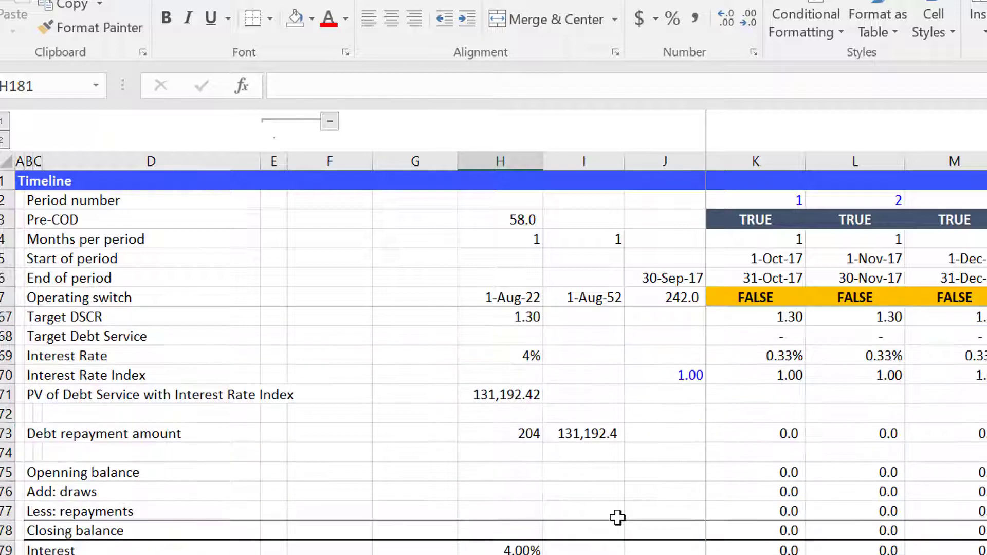
- View the Depreciation and Plant Balance section below the debt schedule
key("Up")
key("Up")
key("Up")
key("Down")
key("Down")
key("Down")
key("Down")
key("Down")
key("Down")
key("Down")
key("Down")
key("Down")
key("Down")
key("Down")
key("Down")
key("Down")
key("Down")
key("Down")
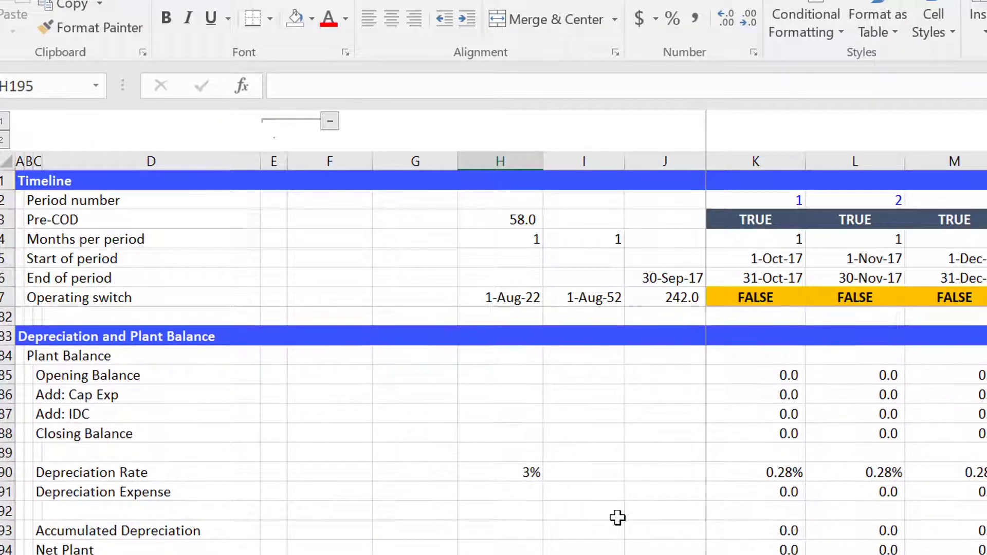
- Go back up to the Assumptions section to review the project number and the construction period inputs
key("Up")
key("Up")
key("Up")
key("Up")
key("Up")
key("Up")
key("Up")
key("Up")
key("Up")
key("Up")
key("Up")
key("Up")
key("Up")
key("Up")
key("Up")
key("Up")
key("Up")
key("Up")
key("Up")
key("Up")
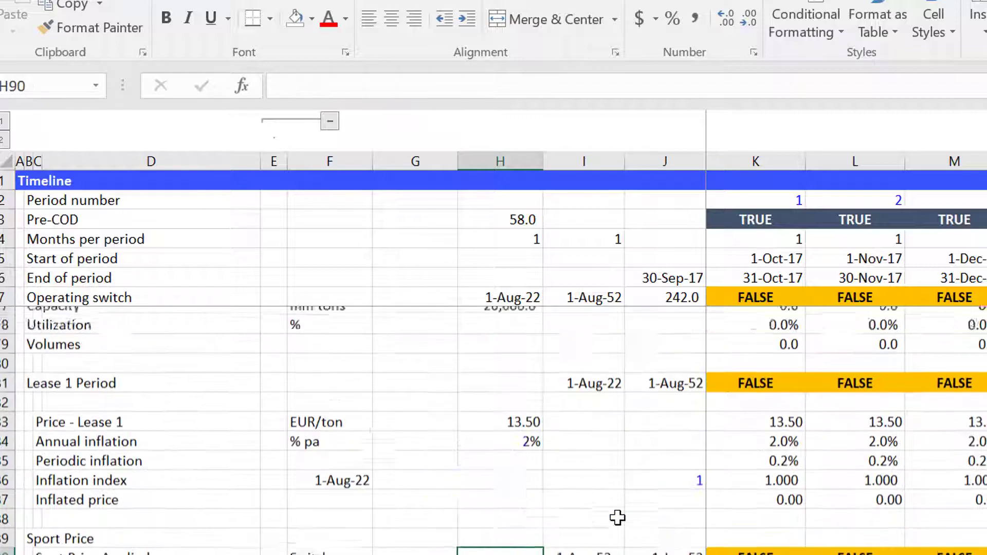
key("Up")
key("Up")
key("Up")
key("Up")
key("Up")
key("Up")
key("Up")
key("Up")
key("Up")
key("Up")
key("Up")
key("Up")
key("Up")
key("Up")
key("Up")
key("Up")
key("Up")
key("Up")
key("Up")
key("Up")
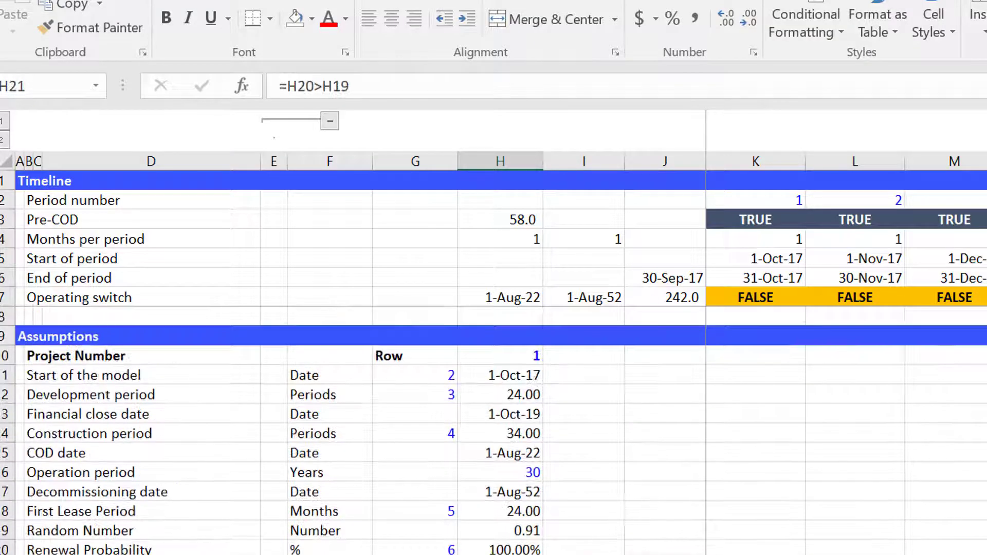
key("Right")
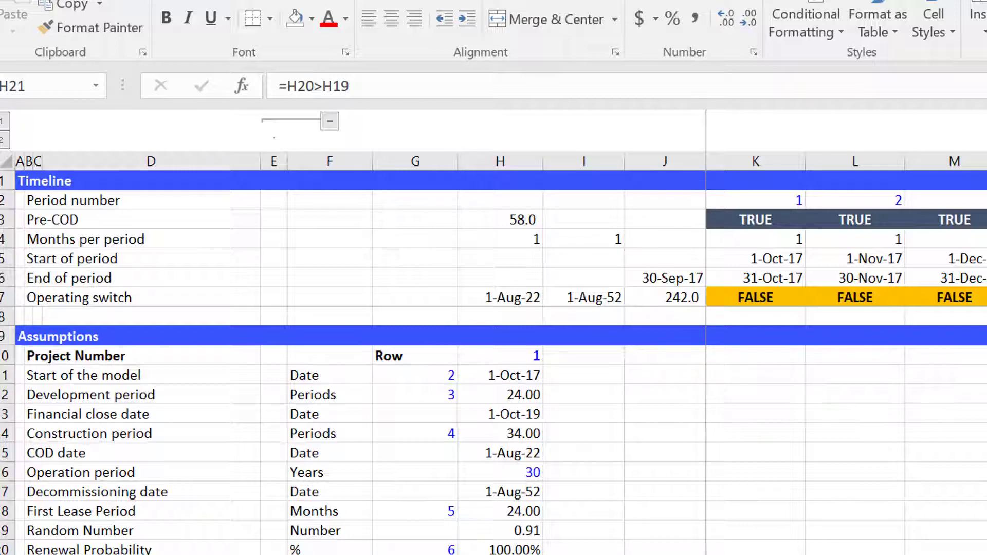